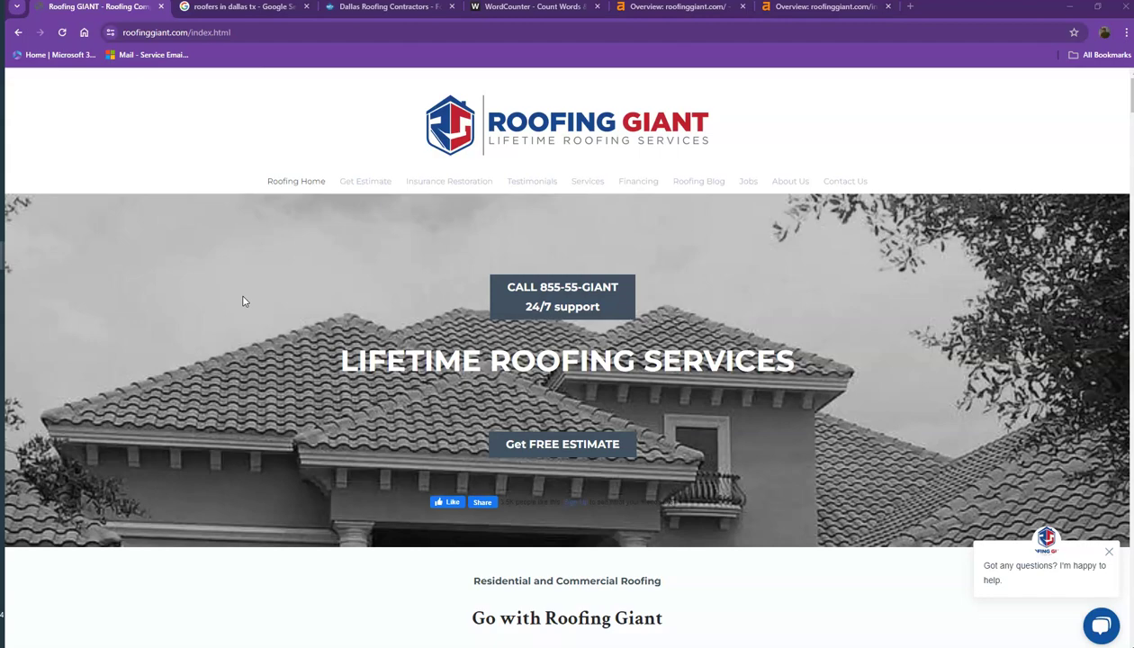
- Look over the Roofing Giant homepage and the competing Lon Smith Roofing homepage
scroll(349, 280, "down", 9)
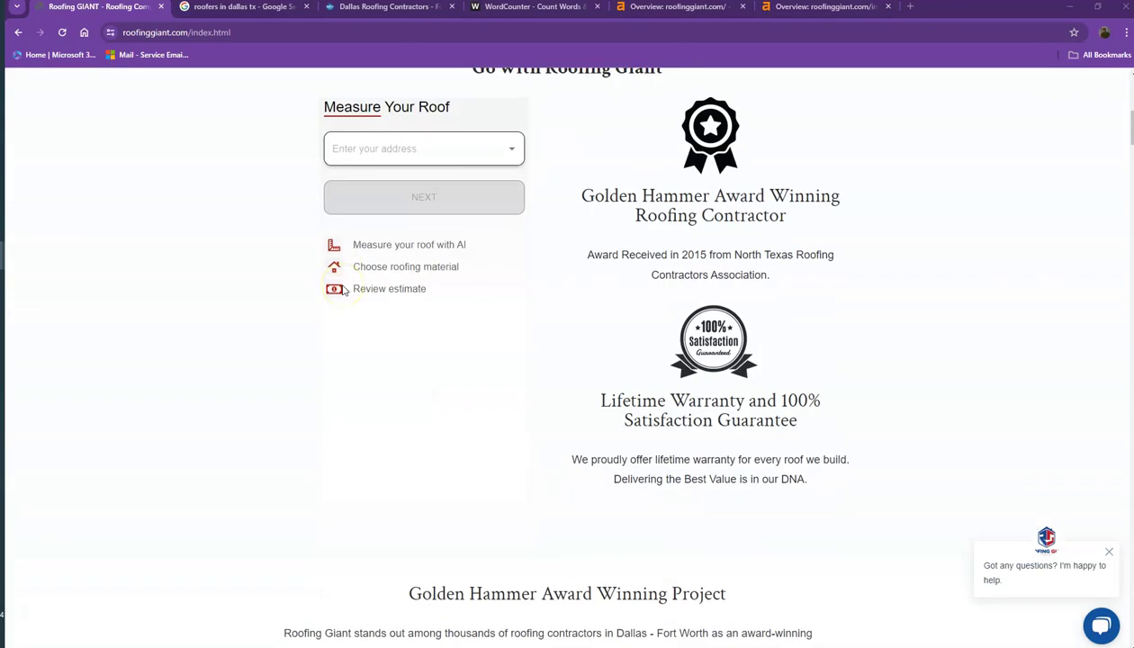
scroll(349, 281, "down", 5)
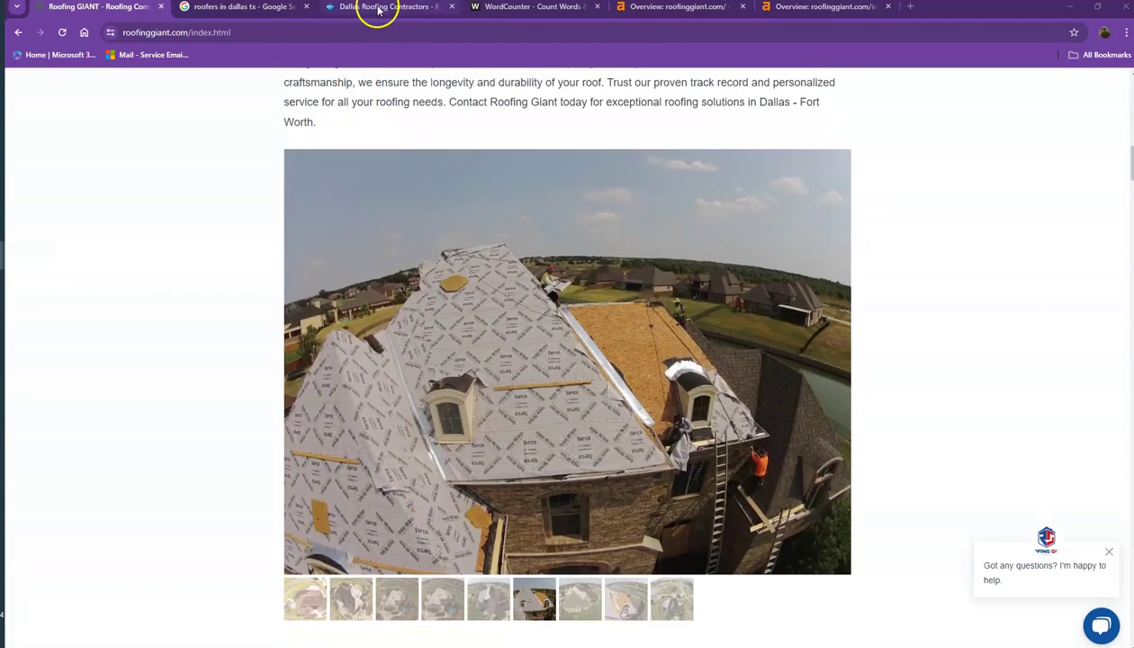
left_click(374, 7)
scroll(377, 211, "up", 10)
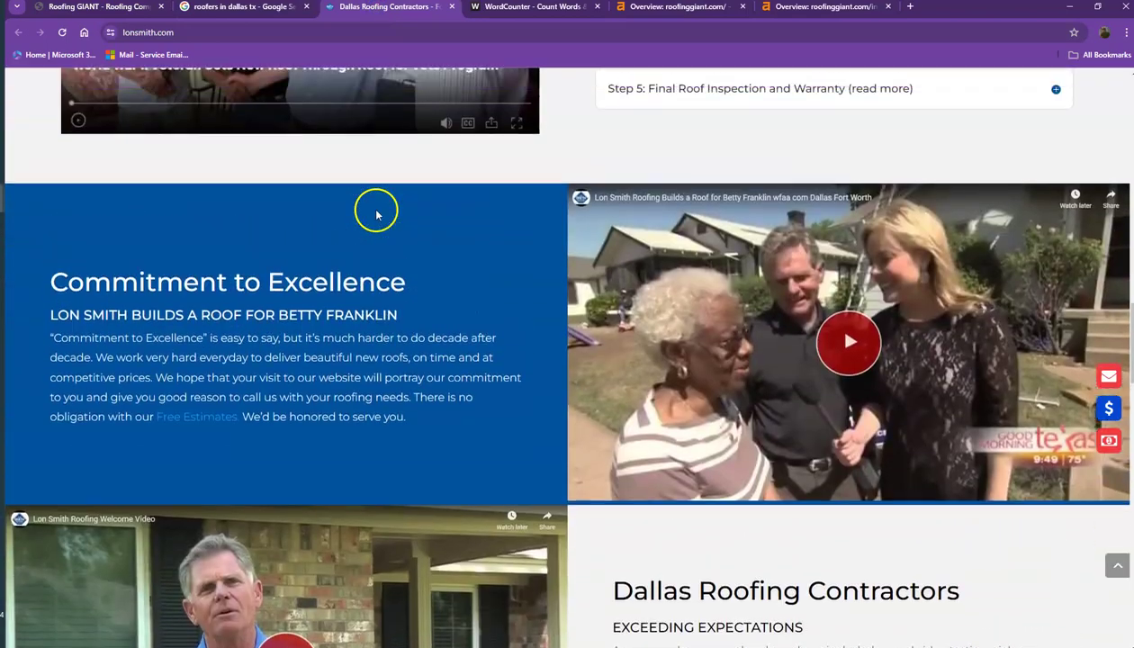
scroll(377, 218, "up", 7)
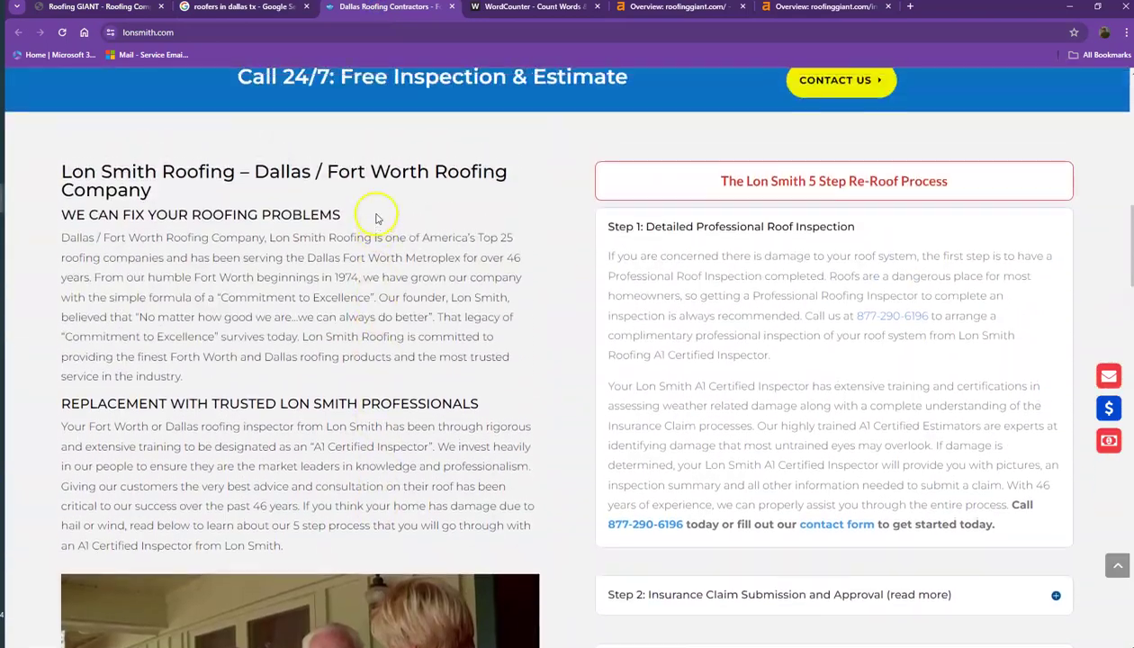
scroll(378, 218, "up", 8)
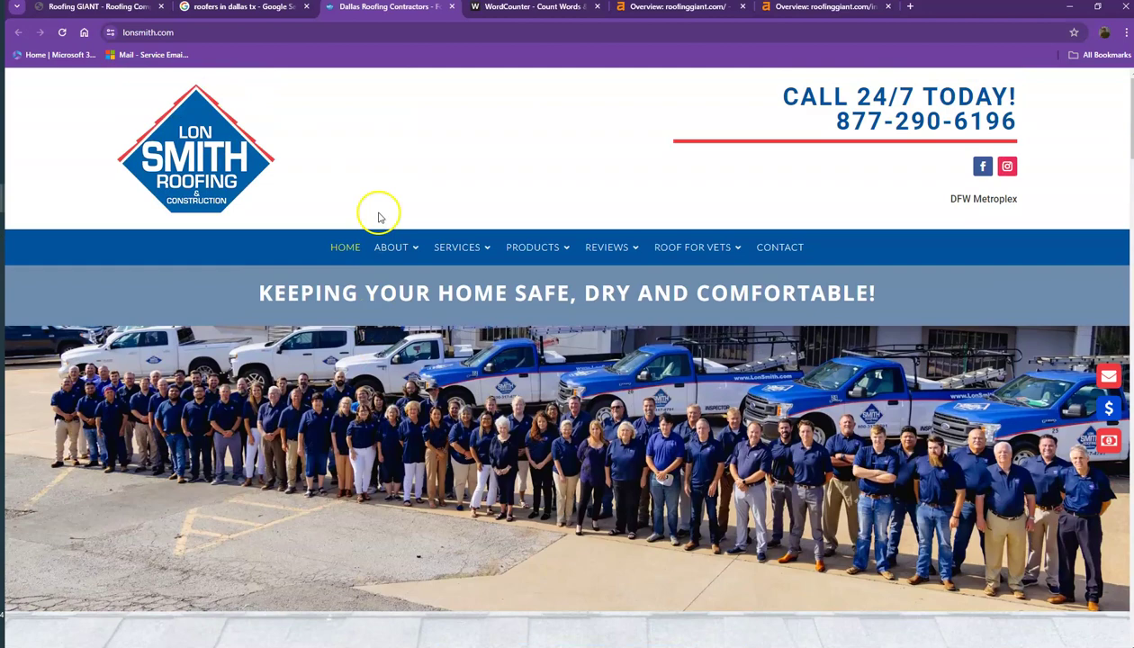
- Return to the Roofing Giant homepage and review its sections from the banner through the project showcase to the testimonials
left_click(122, 12)
scroll(262, 238, "up", 10)
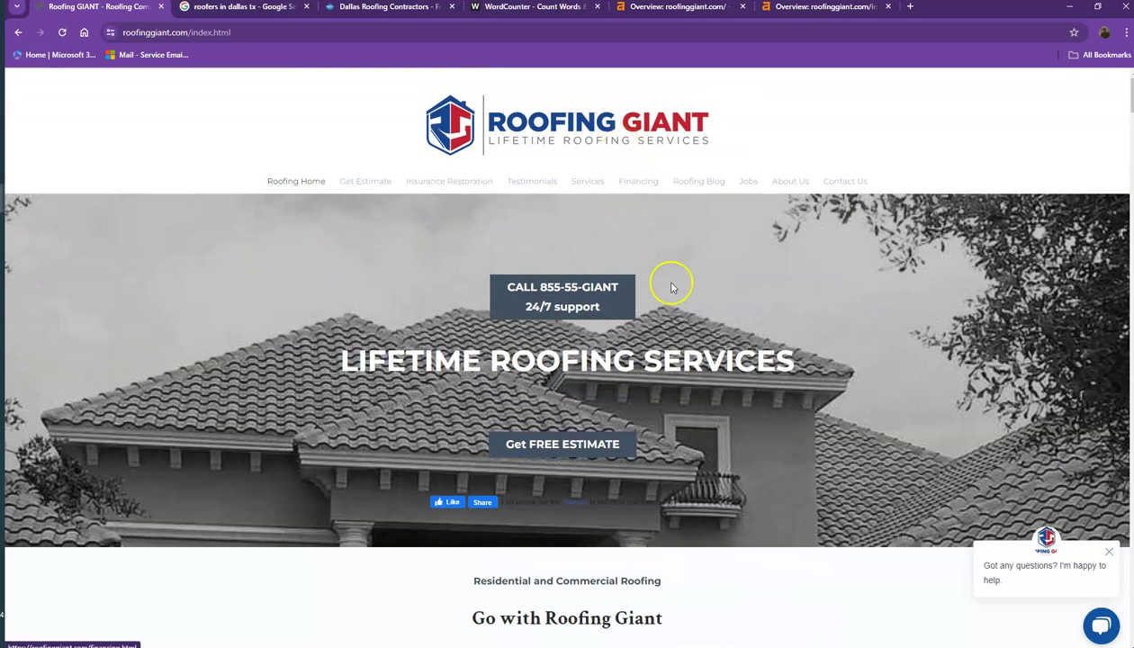
scroll(583, 322, "down", 6)
scroll(595, 314, "down", 12)
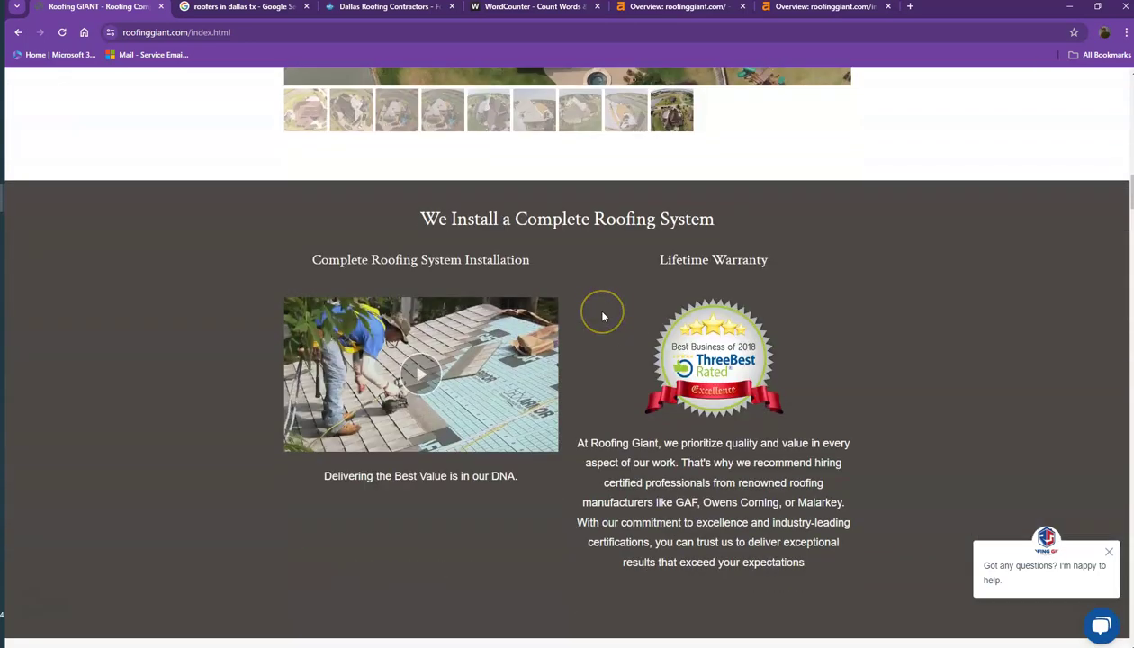
scroll(602, 315, "down", 2)
scroll(602, 317, "down", 13)
scroll(603, 322, "down", 11)
scroll(602, 316, "down", 11)
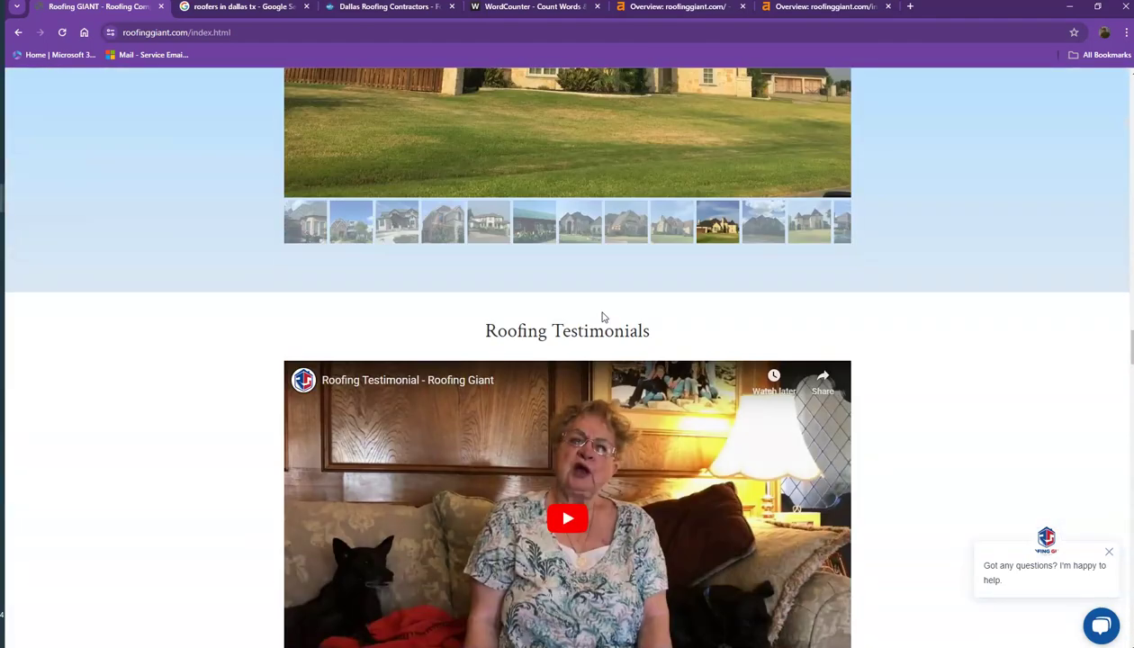
scroll(594, 331, "down", 3)
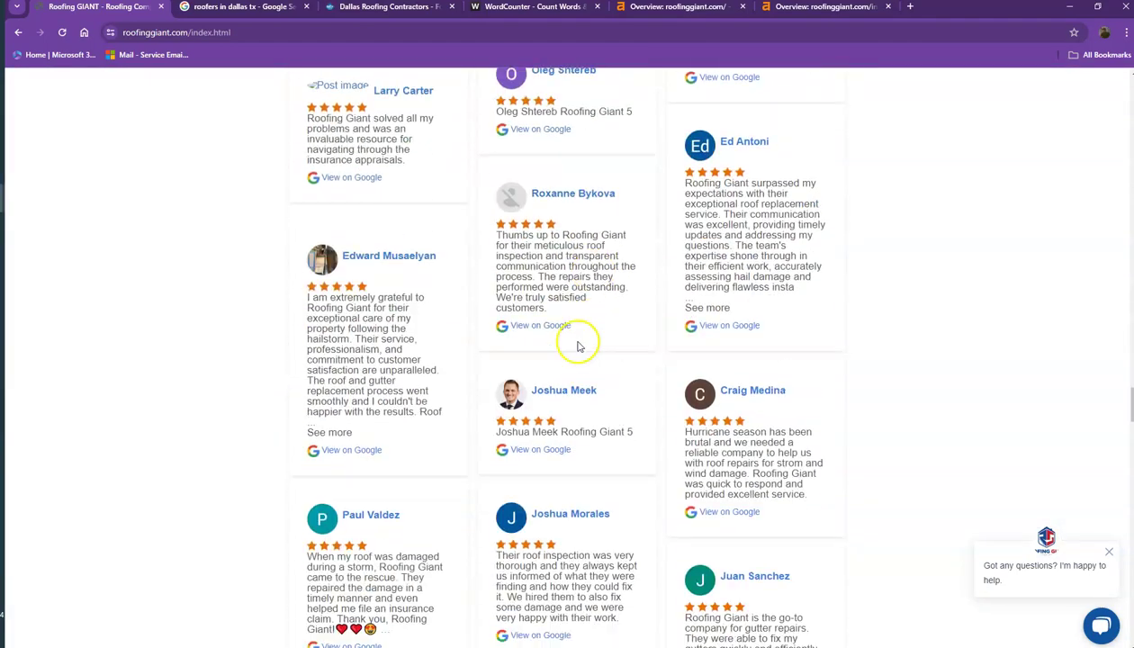
- Examine the full customer reviews section on the Roofing Giant homepage and go back to the projects showcase
scroll(585, 342, "down", 3)
scroll(216, 351, "down", 10)
scroll(216, 345, "down", 1)
scroll(215, 333, "down", 3)
scroll(215, 320, "down", 5)
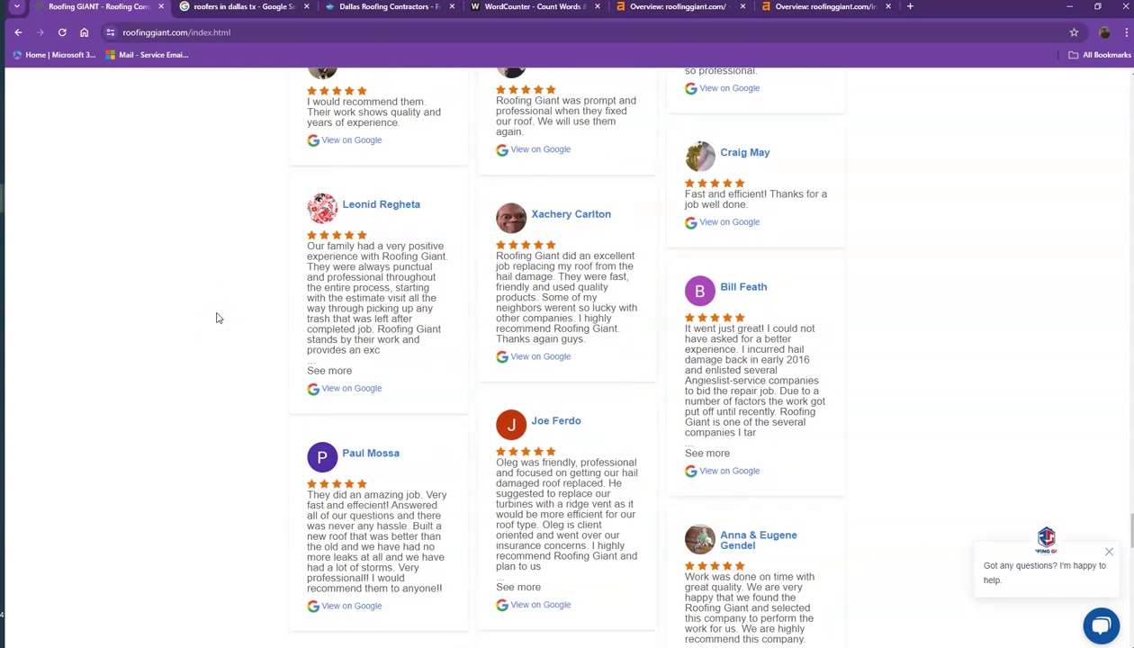
scroll(216, 317, "down", 5)
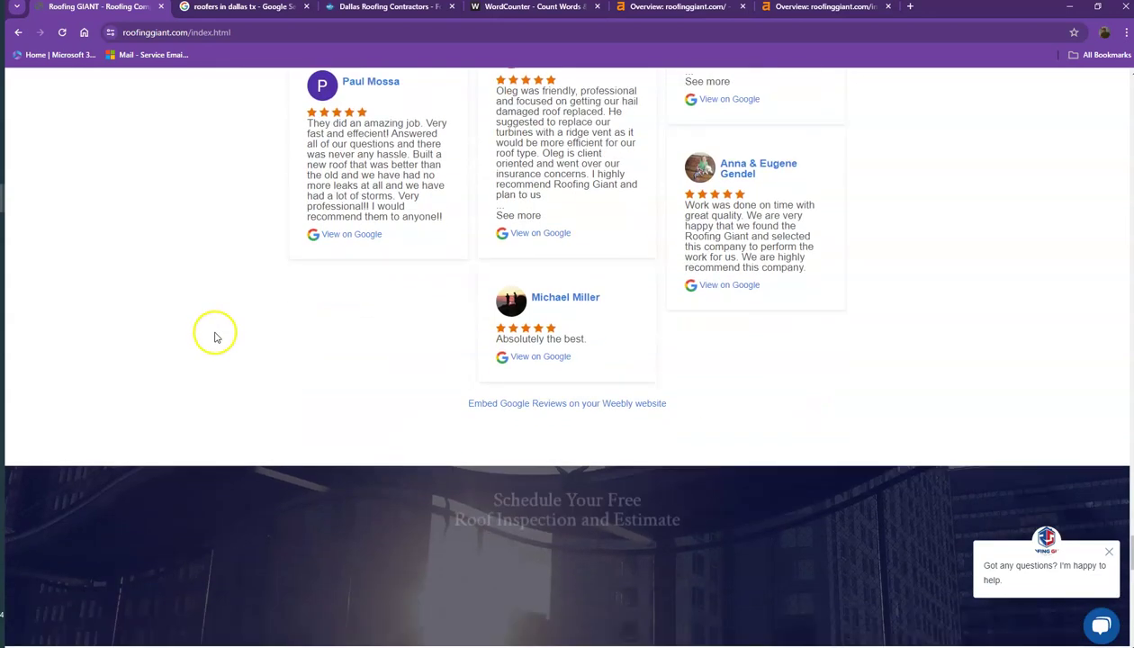
scroll(222, 327, "up", 14)
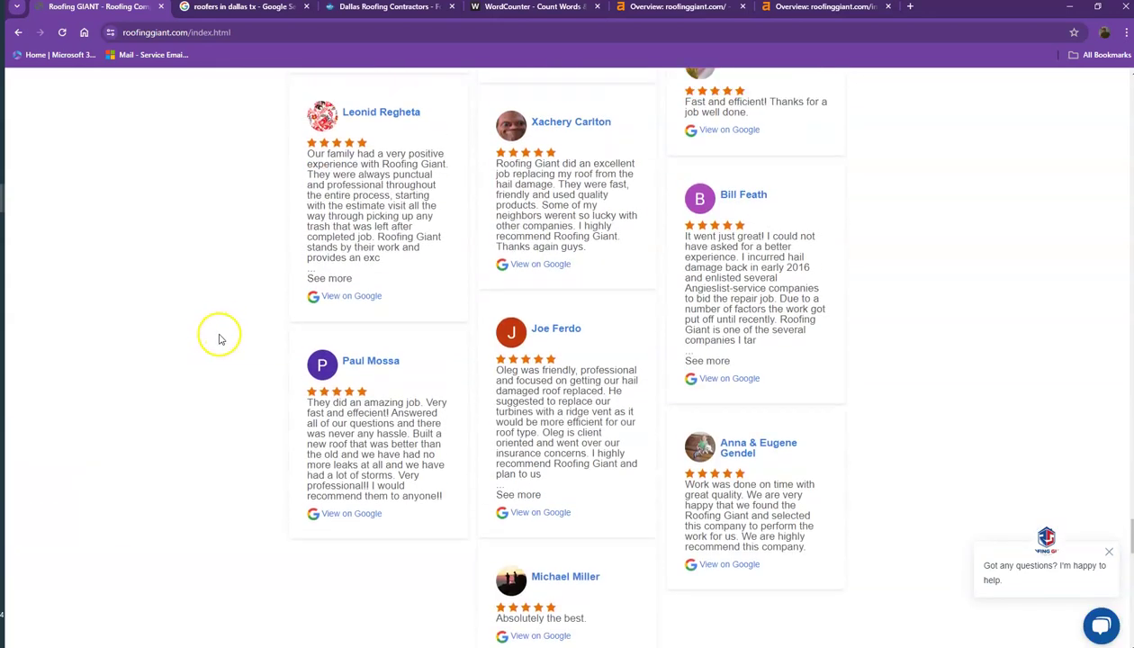
scroll(219, 340, "up", 12)
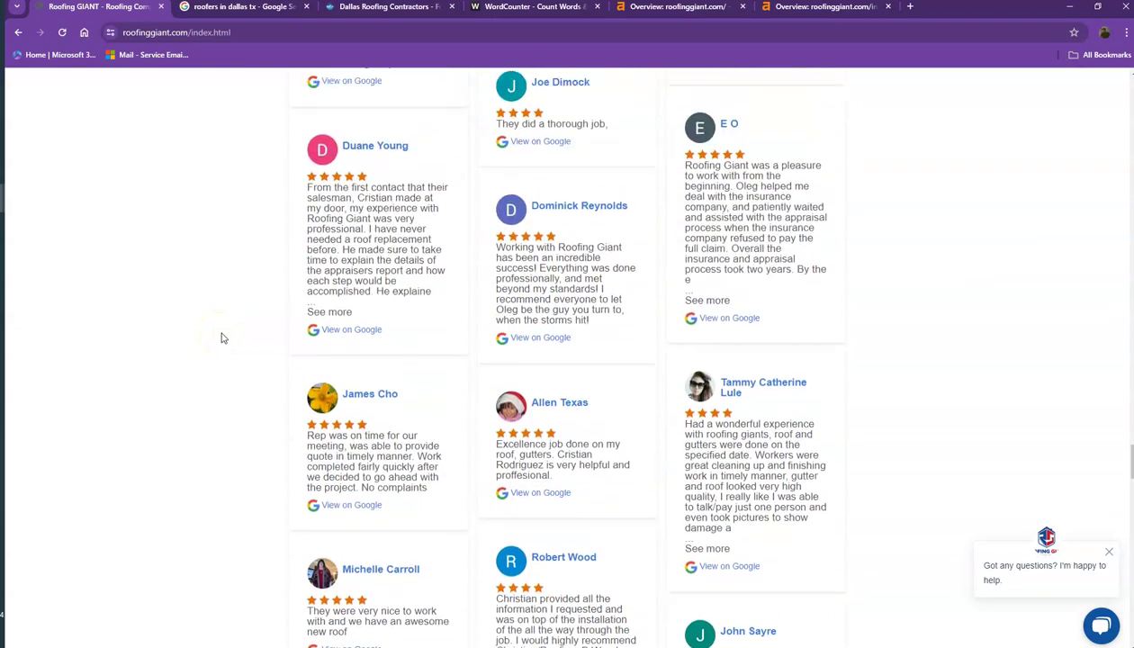
scroll(235, 319, "up", 11)
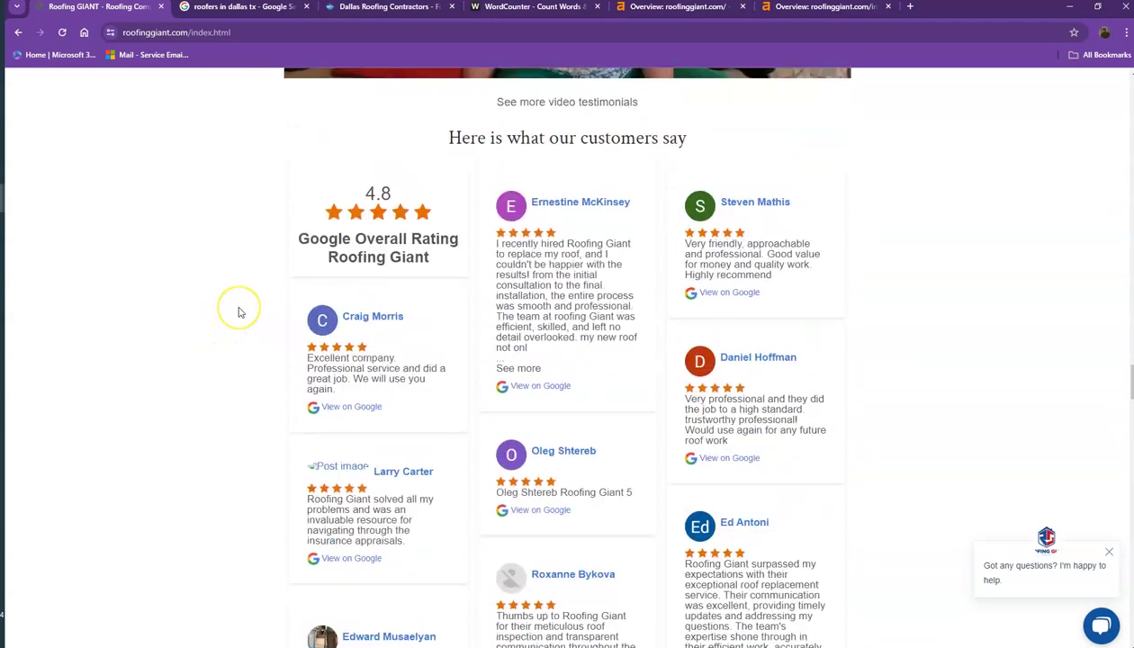
scroll(242, 311, "up", 3)
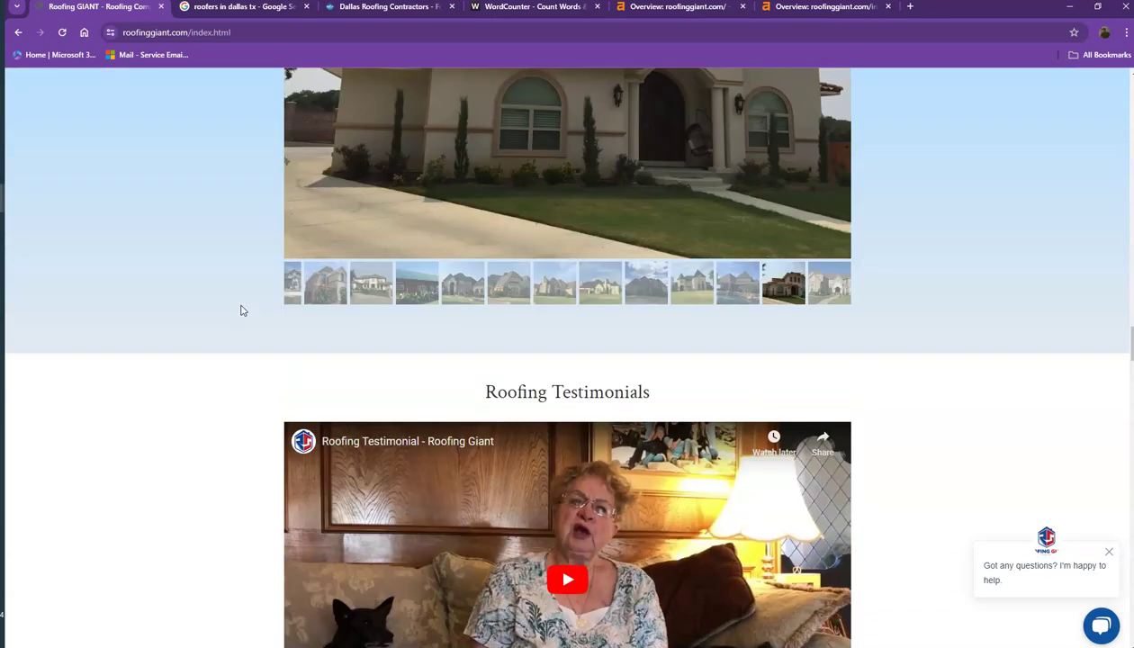
scroll(245, 307, "up", 7)
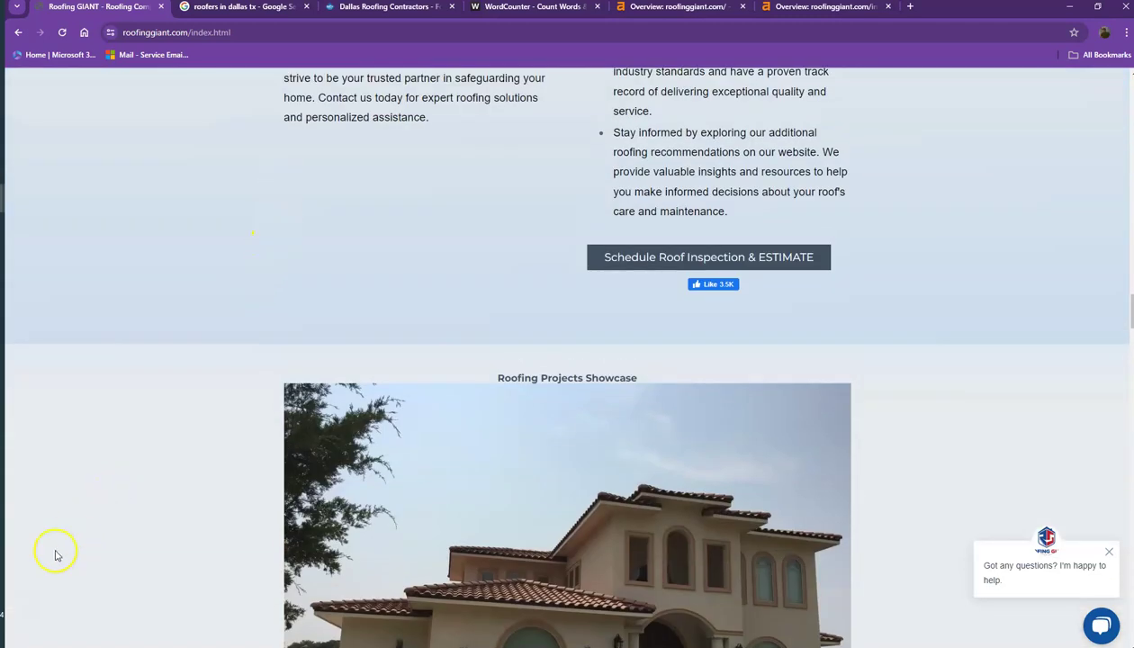
- Copy all text from the Roofing Giant homepage into WordCounter to check its word count and keyword density
key("ctrl+a")
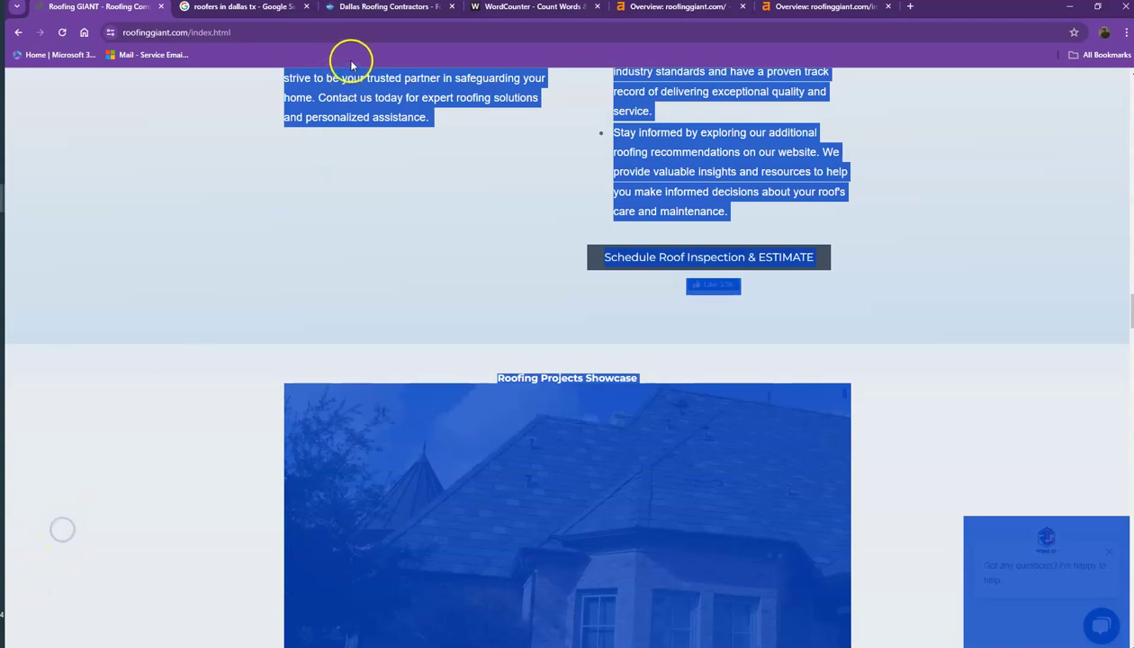
key("ctrl+4")
left_click(317, 233)
key("ctrl+v")
scroll(405, 284, "up", 10)
scroll(408, 284, "up", 10)
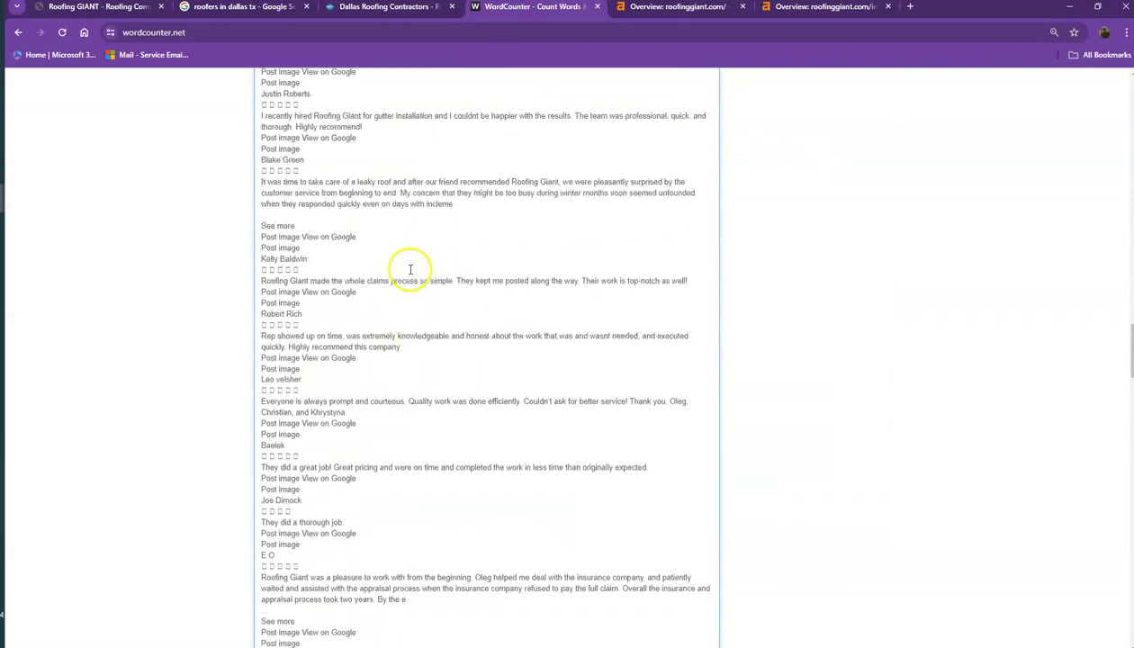
scroll(388, 243, "up", 15)
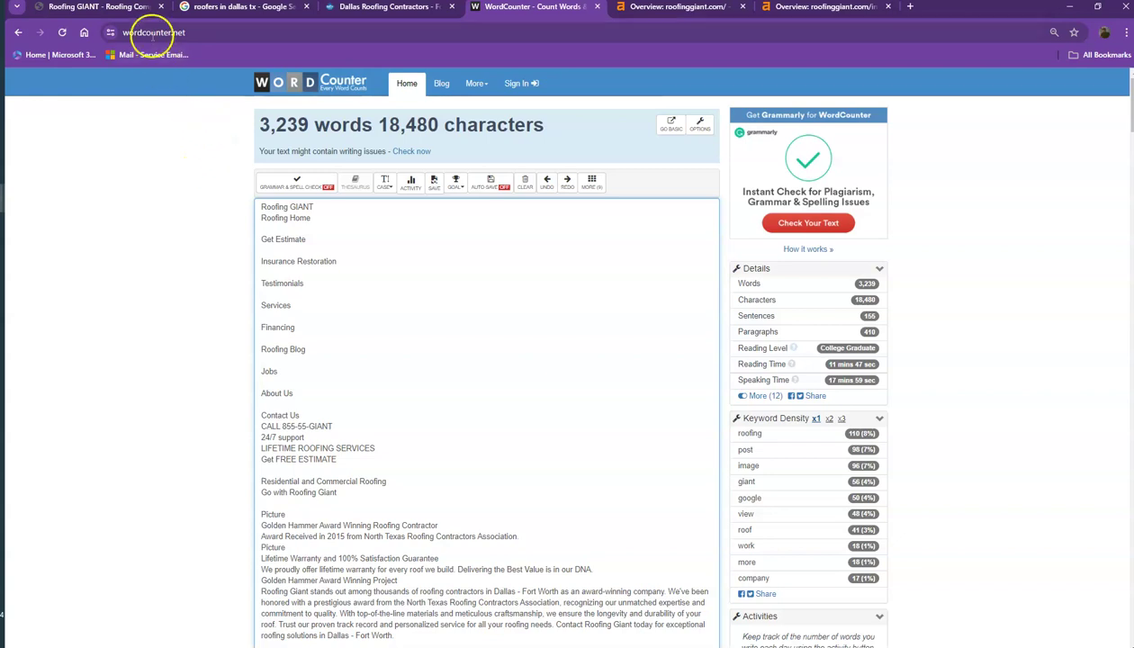
- Clear the homepage text selection and compare the Roofing Giant page content with its WordCounter keyword density
left_click(112, 7)
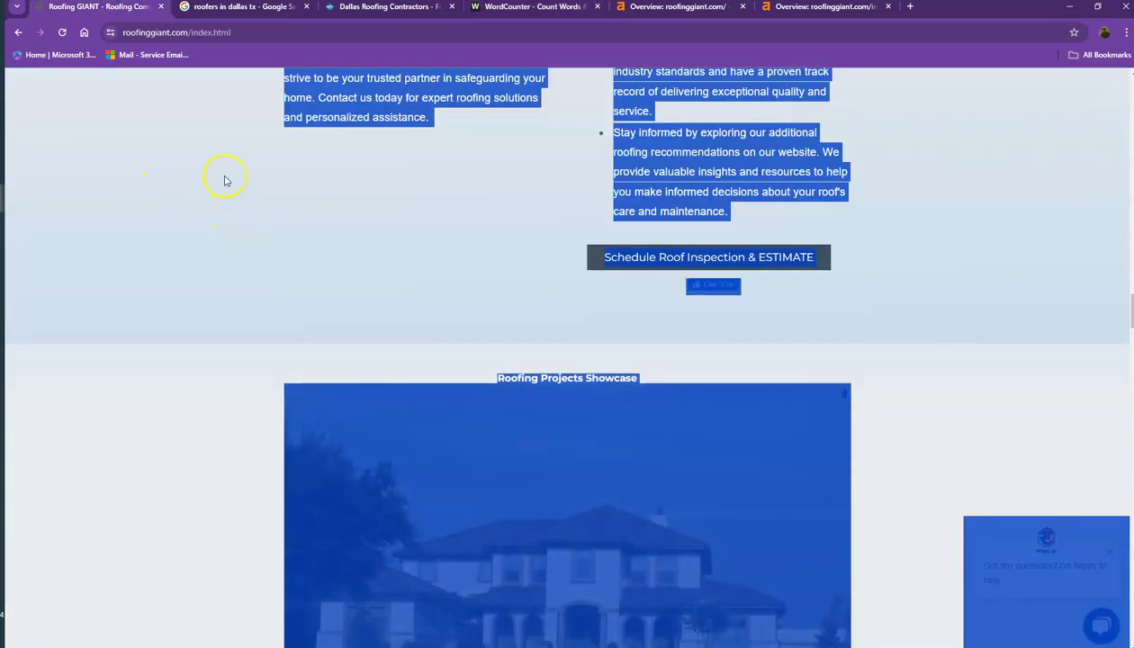
left_click(225, 180)
scroll(286, 278, "up", 12)
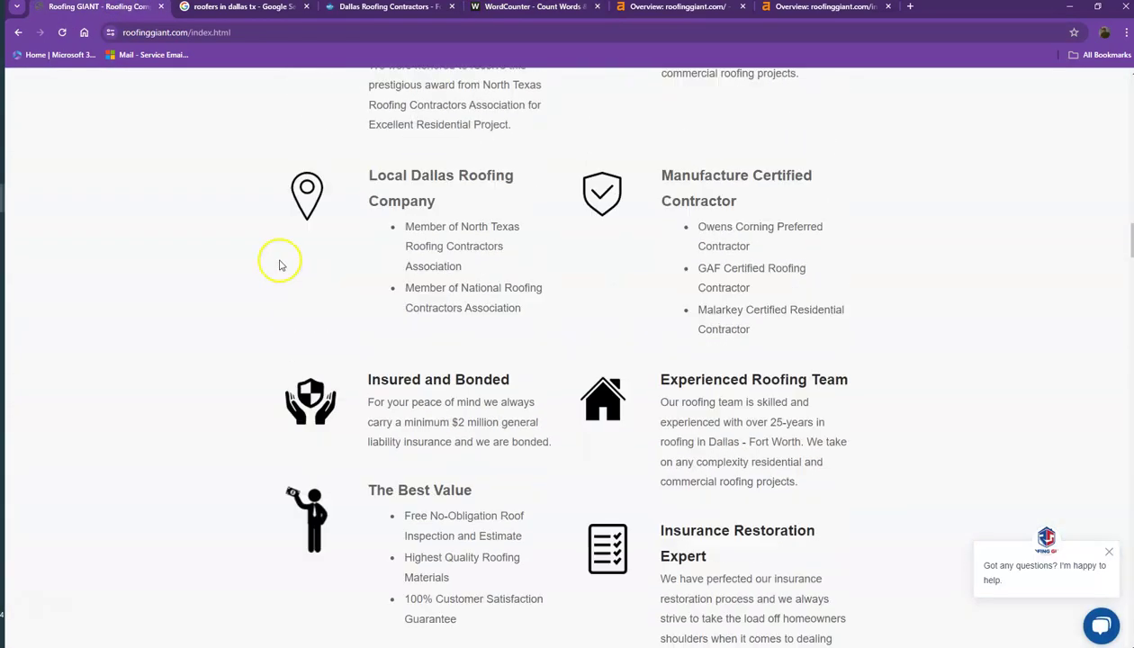
left_click(505, 7)
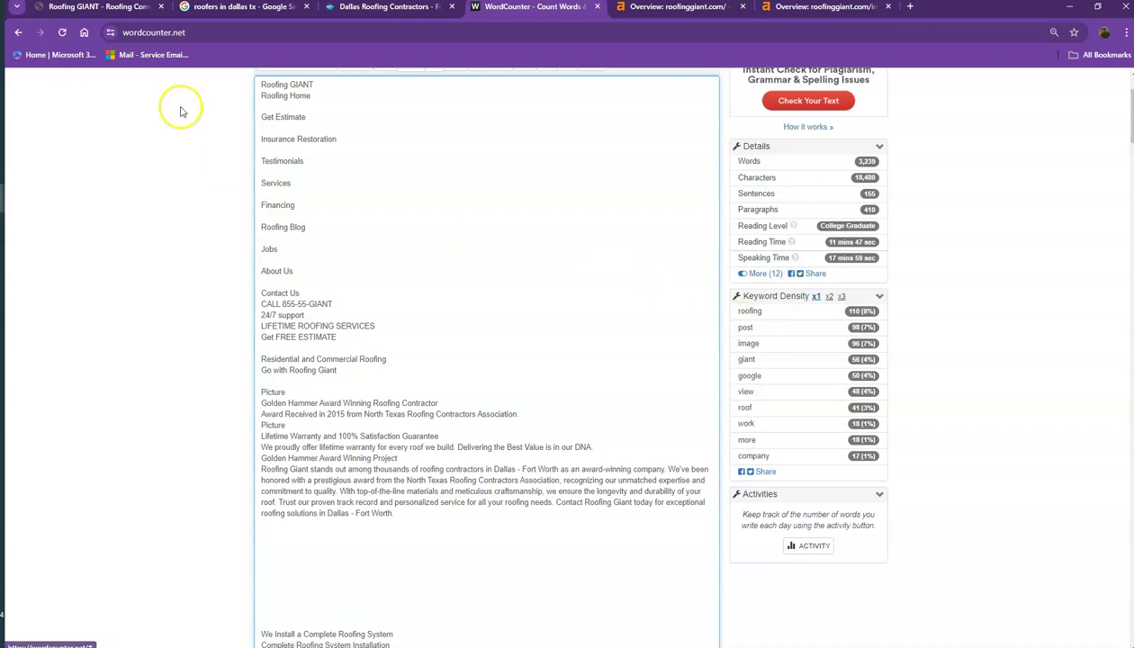
left_click(119, 9)
scroll(248, 134, "up", 5)
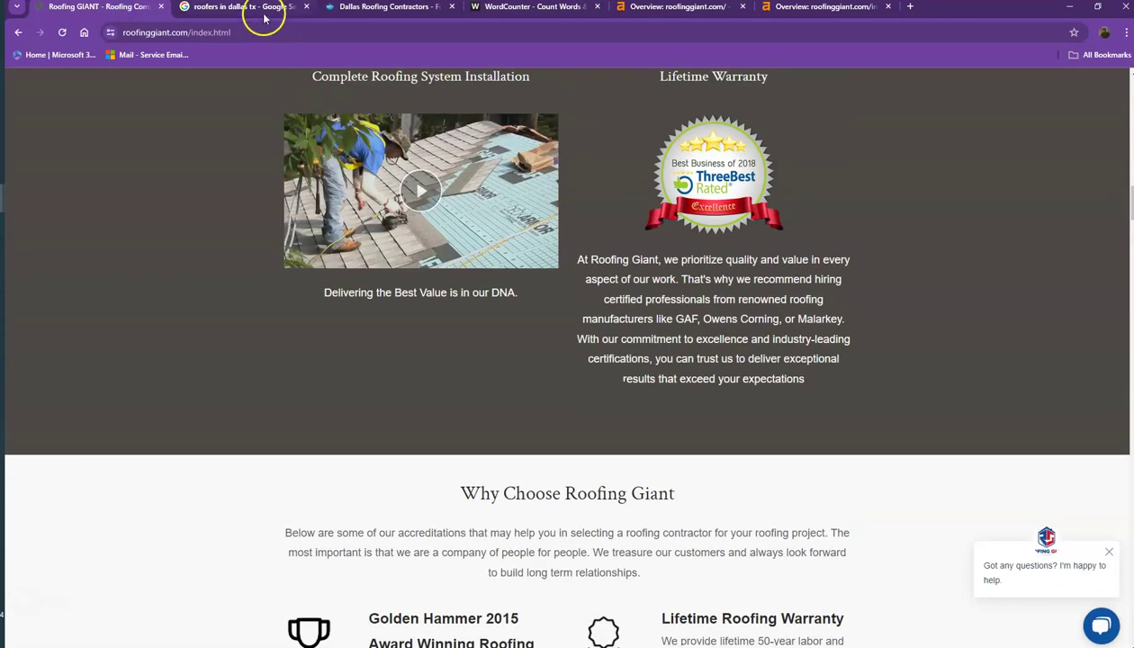
- Examine the sponsored ads and the Businesses map listings in the Google results for "roofers in dallas tx"
left_click(261, 9)
scroll(306, 185, "up", 5)
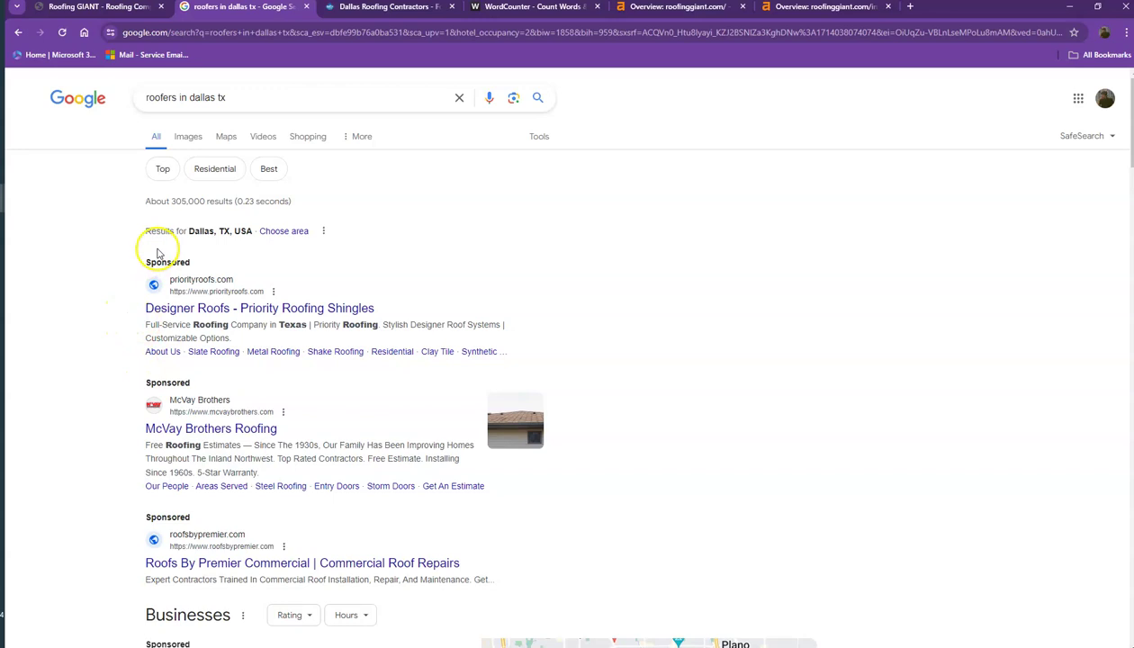
scroll(152, 248, "down", 2)
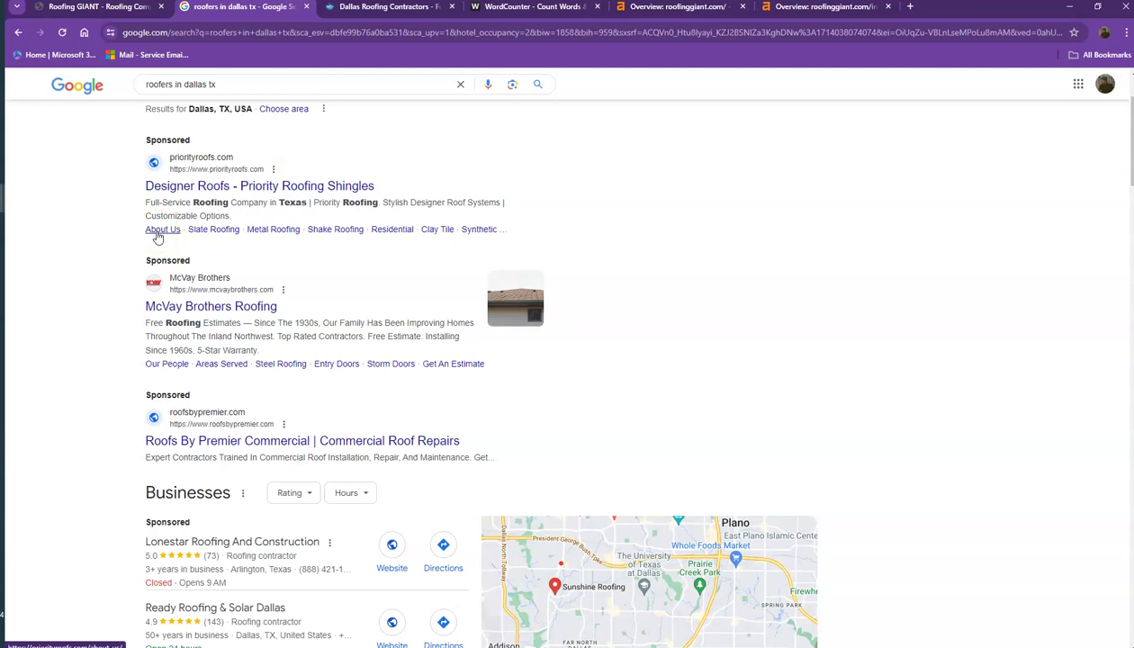
scroll(158, 236, "down", 4)
mouse_move(155, 264)
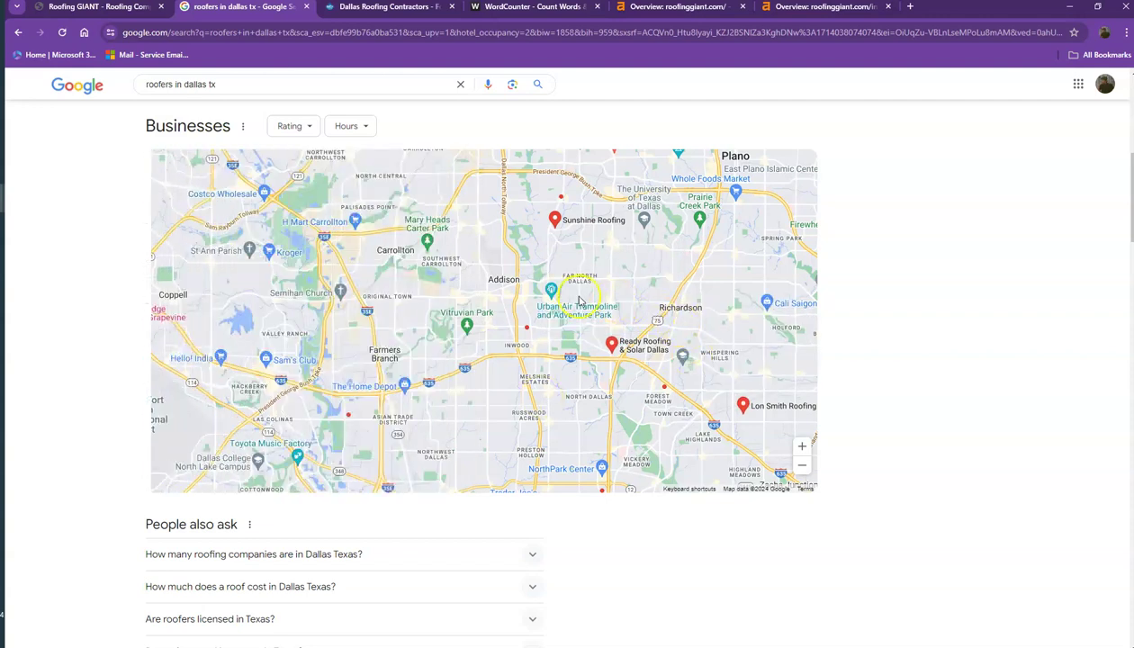
left_click(43, 241)
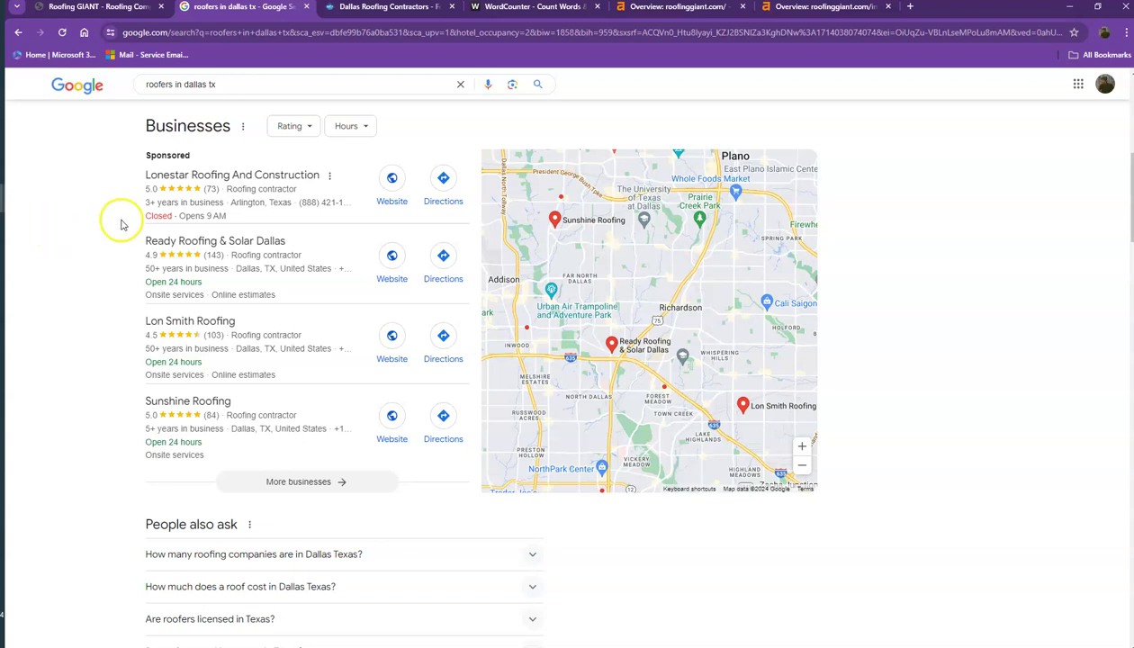
scroll(126, 216, "down", 1)
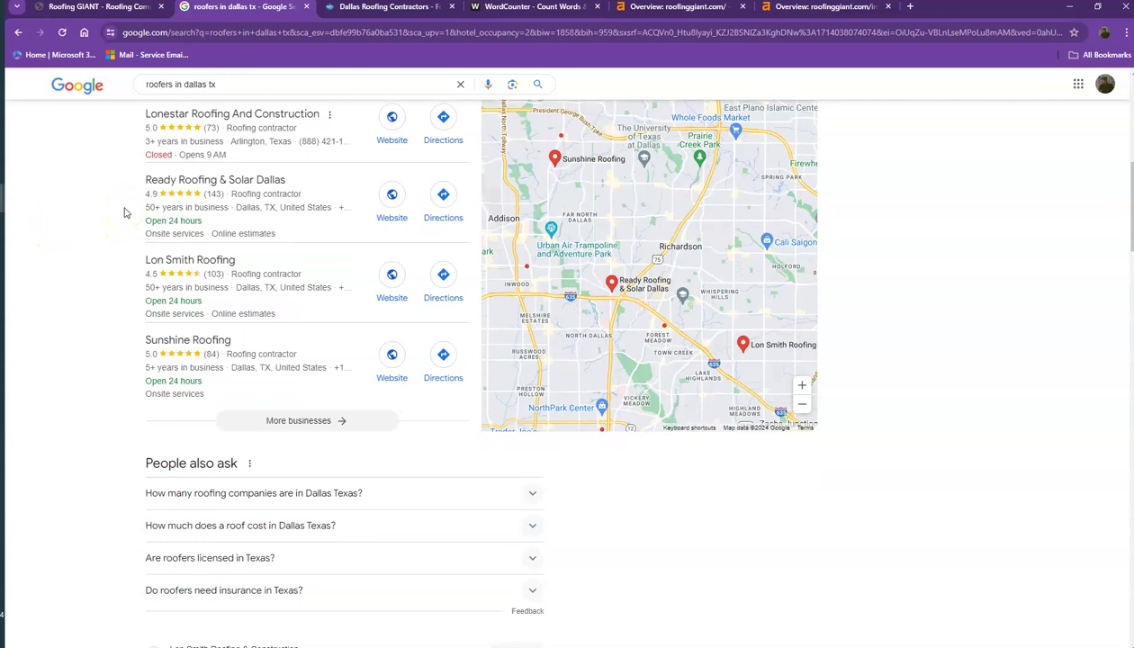
scroll(125, 213, "down", 2)
scroll(128, 208, "up", 3)
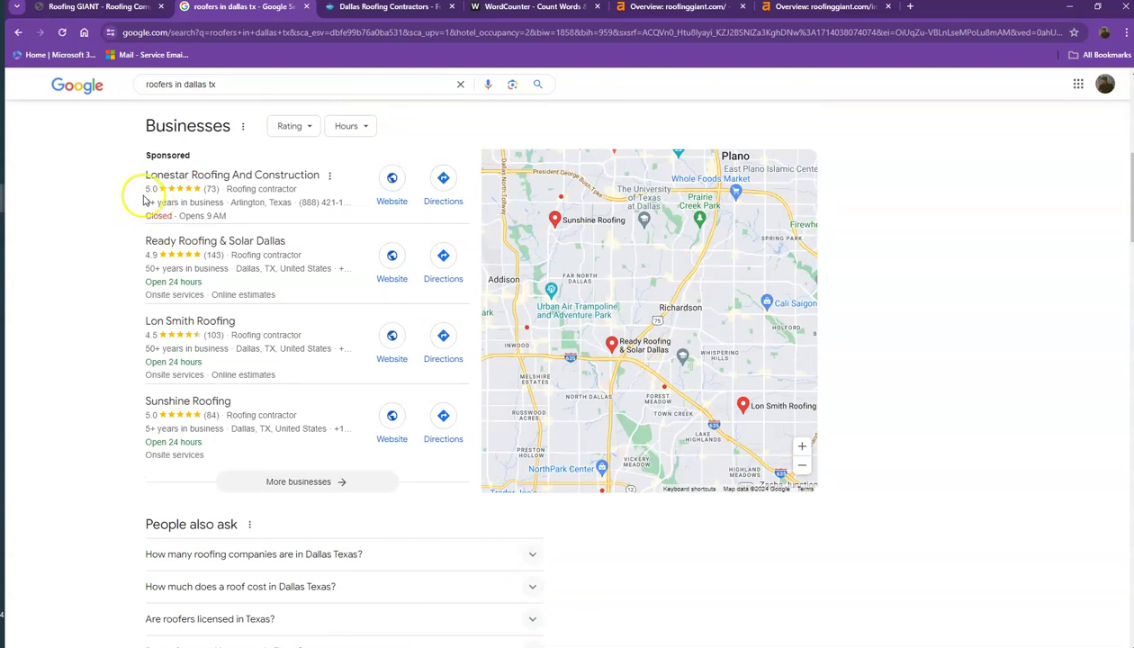
- Examine the organic results for "roofers in dallas tx", from Lon Smith Roofing down to the related searches
scroll(144, 196, "down", 4)
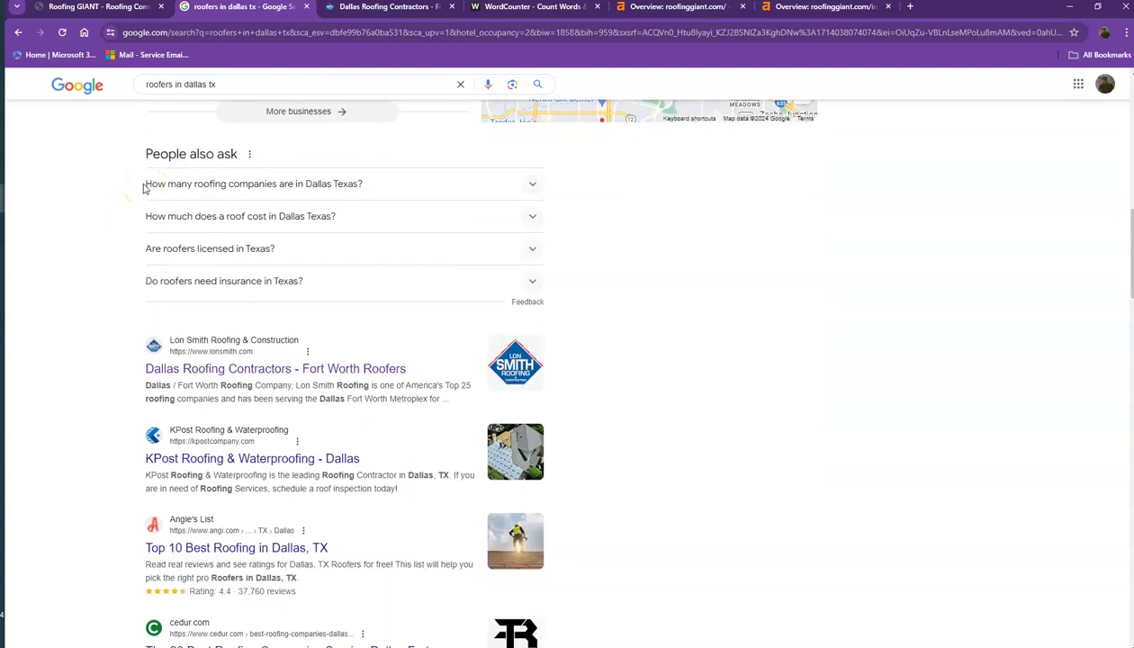
scroll(146, 187, "down", 1)
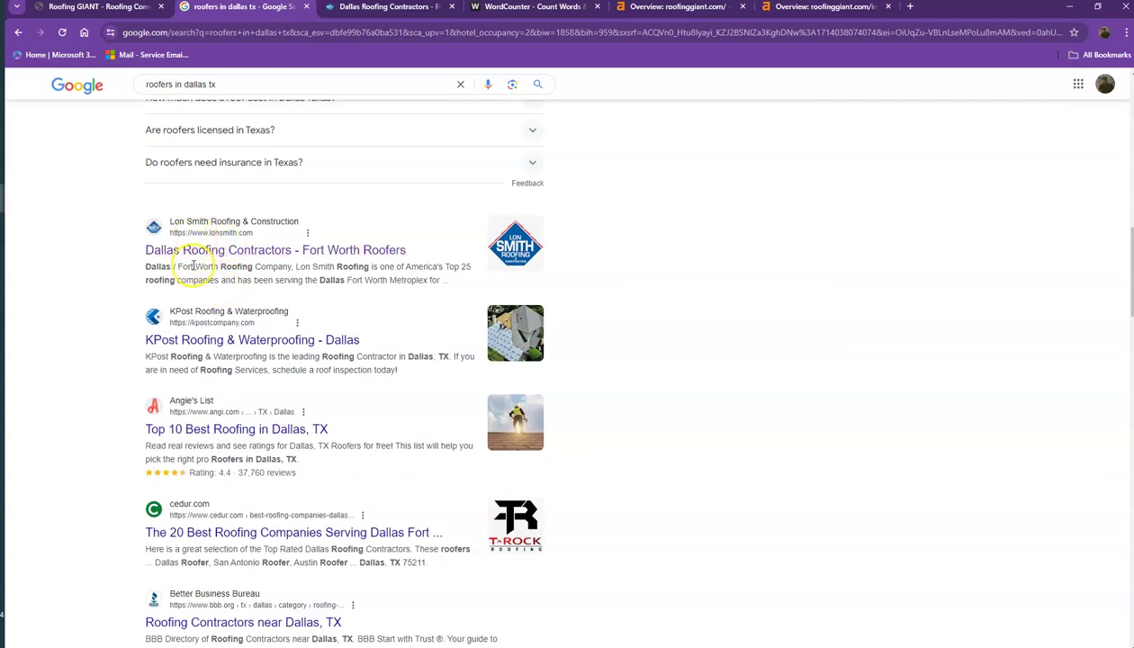
scroll(207, 283, "down", 3)
scroll(196, 297, "down", 4)
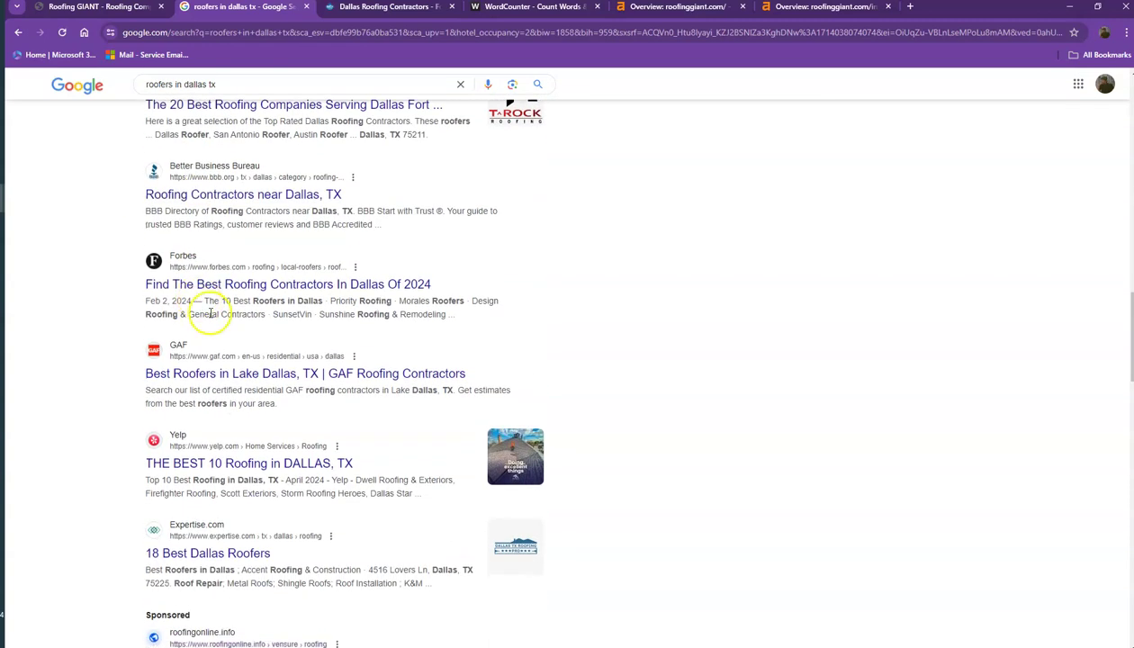
scroll(318, 314, "up", 5)
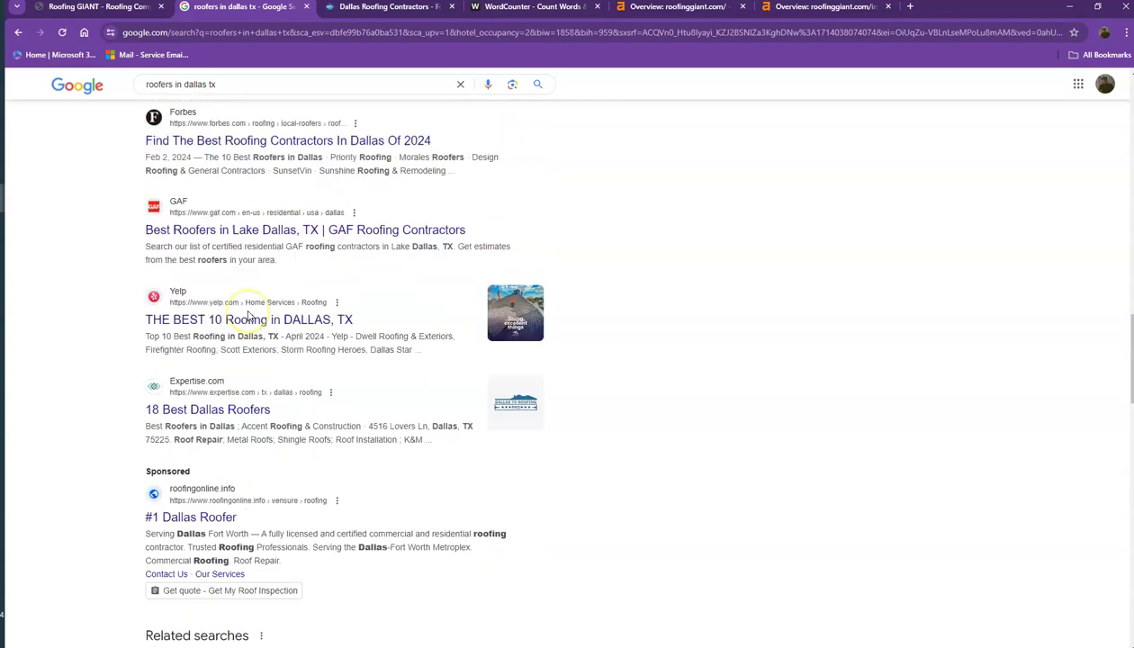
scroll(252, 315, "up", 3)
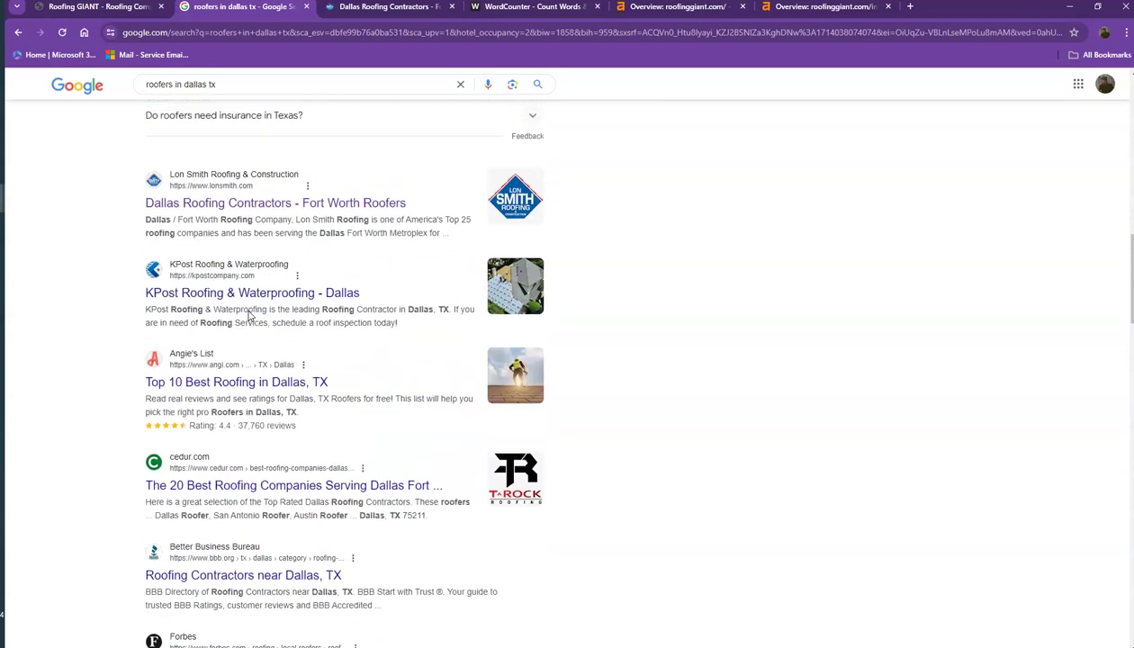
left_click(261, 315)
scroll(261, 315, "down", 1)
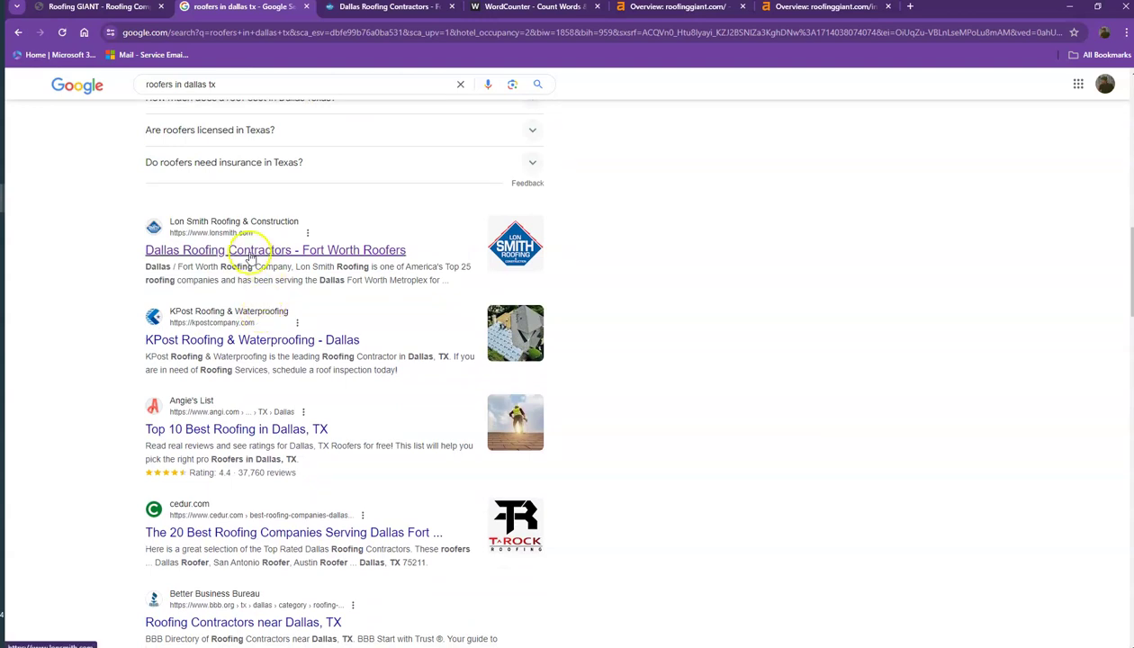
- Review the Lon Smith Roofing homepage from its header through its service content down to the residential roofing products
left_click(365, 6)
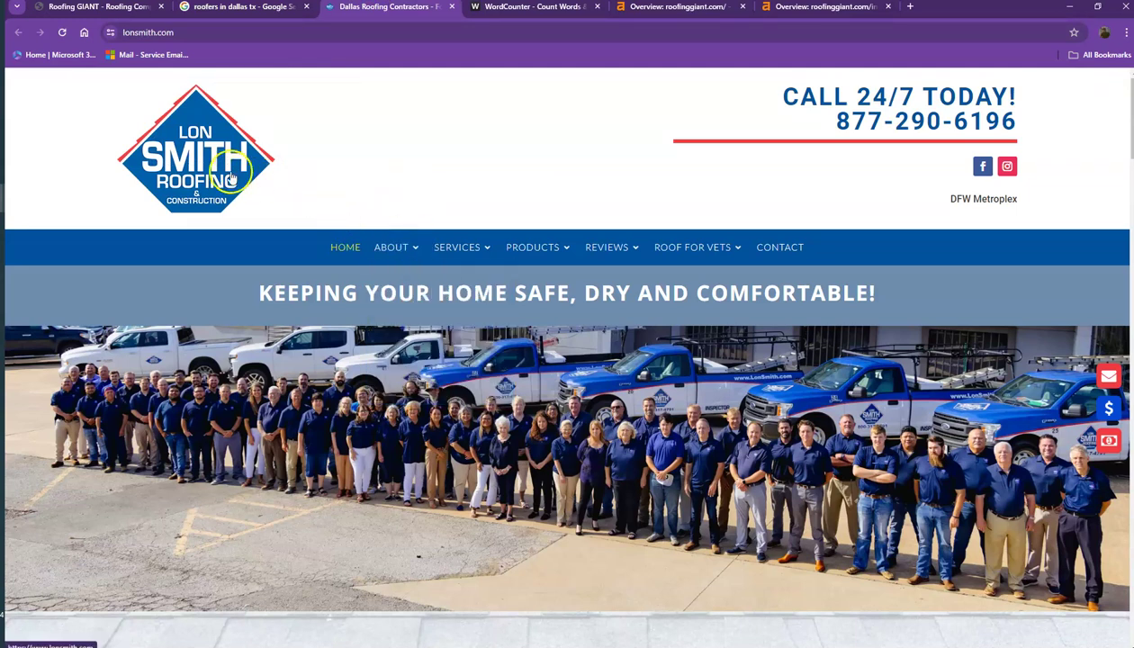
scroll(722, 197, "down", 5)
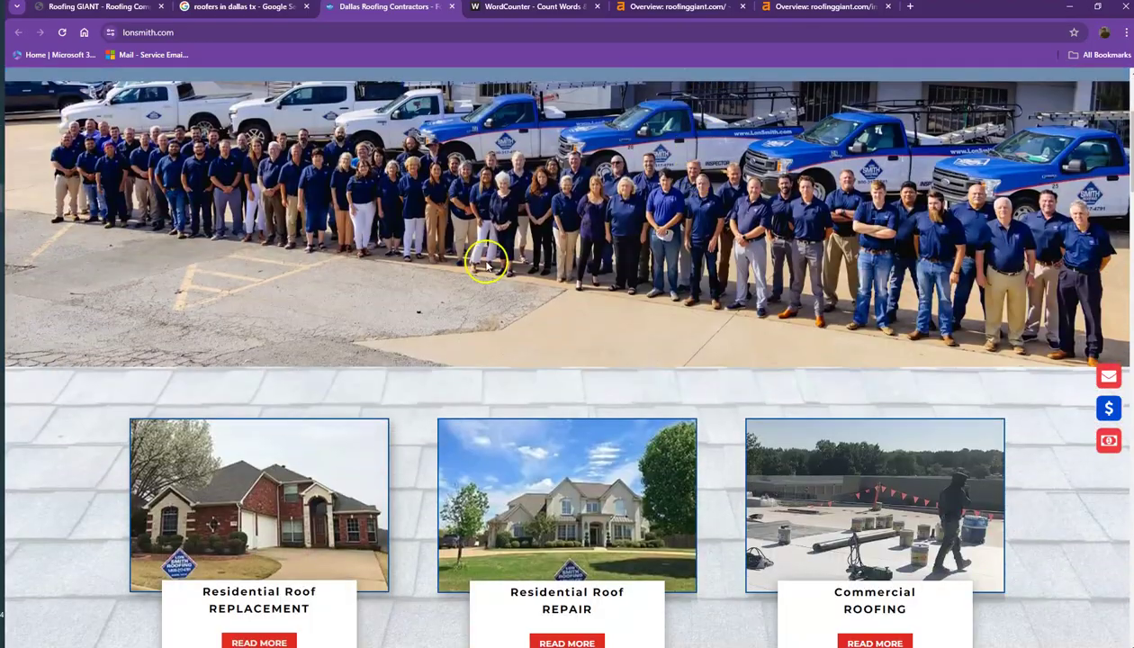
scroll(484, 264, "down", 10)
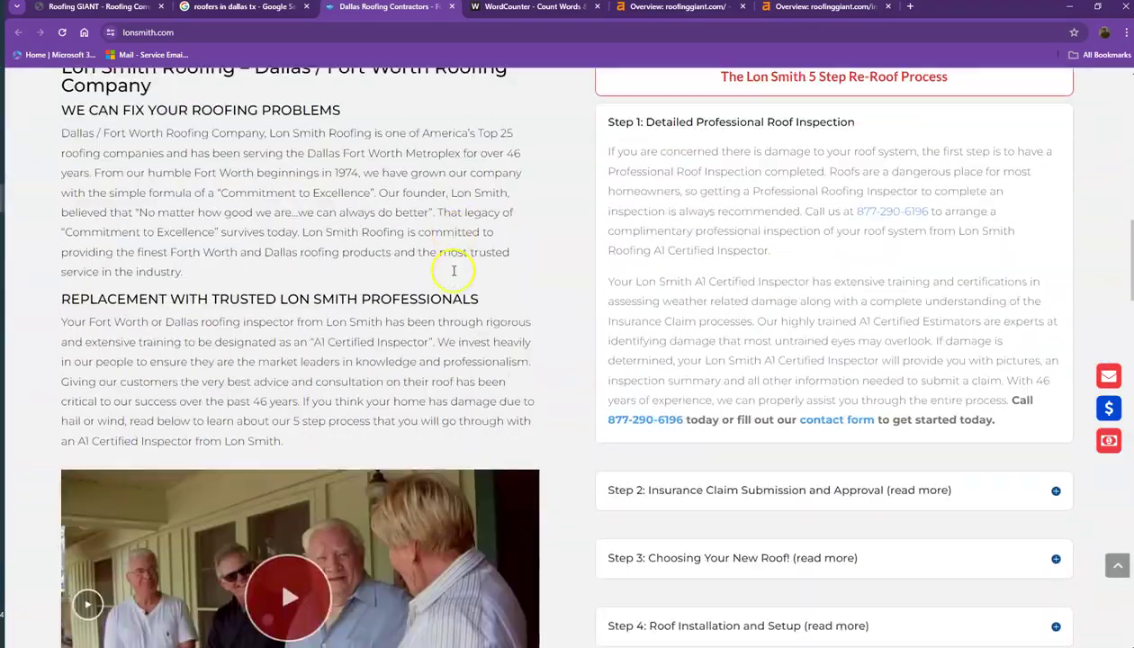
scroll(453, 272, "down", 12)
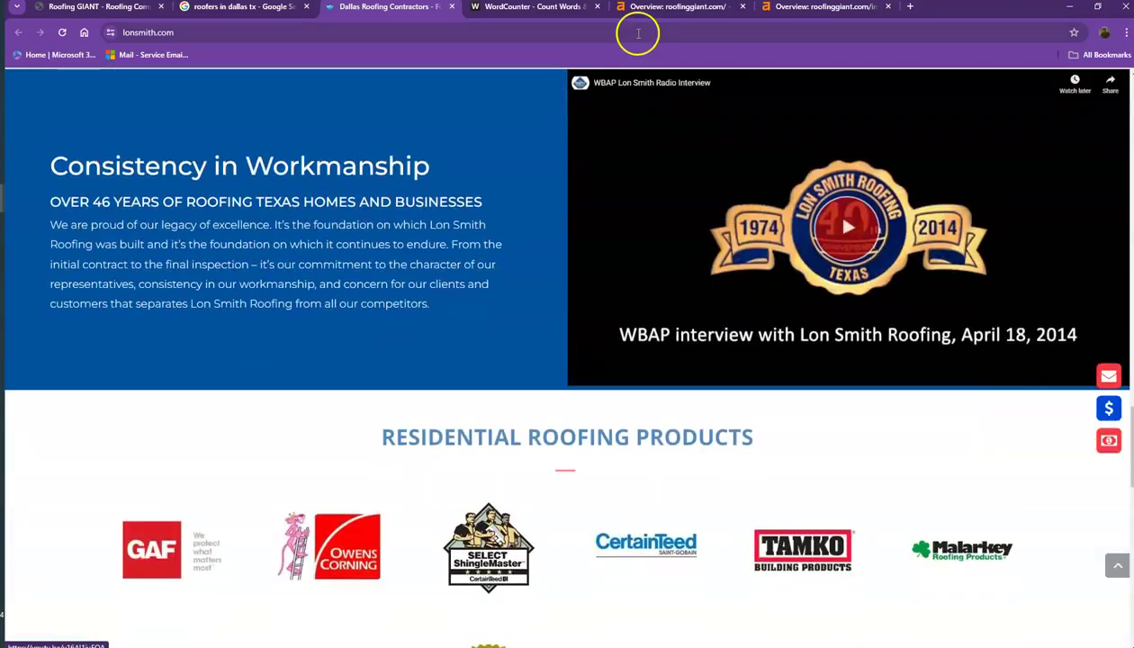
- Examine the backlink and organic search metrics in the Ahrefs overview of roofinggiant.com
left_click(654, 9)
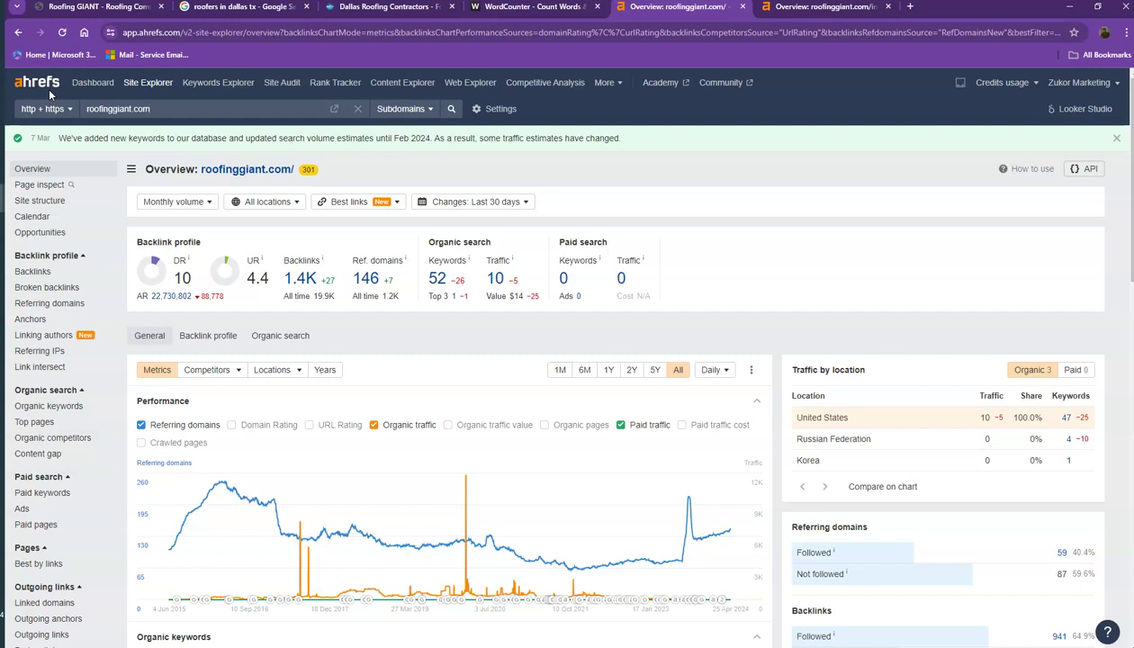
left_click(70, 109)
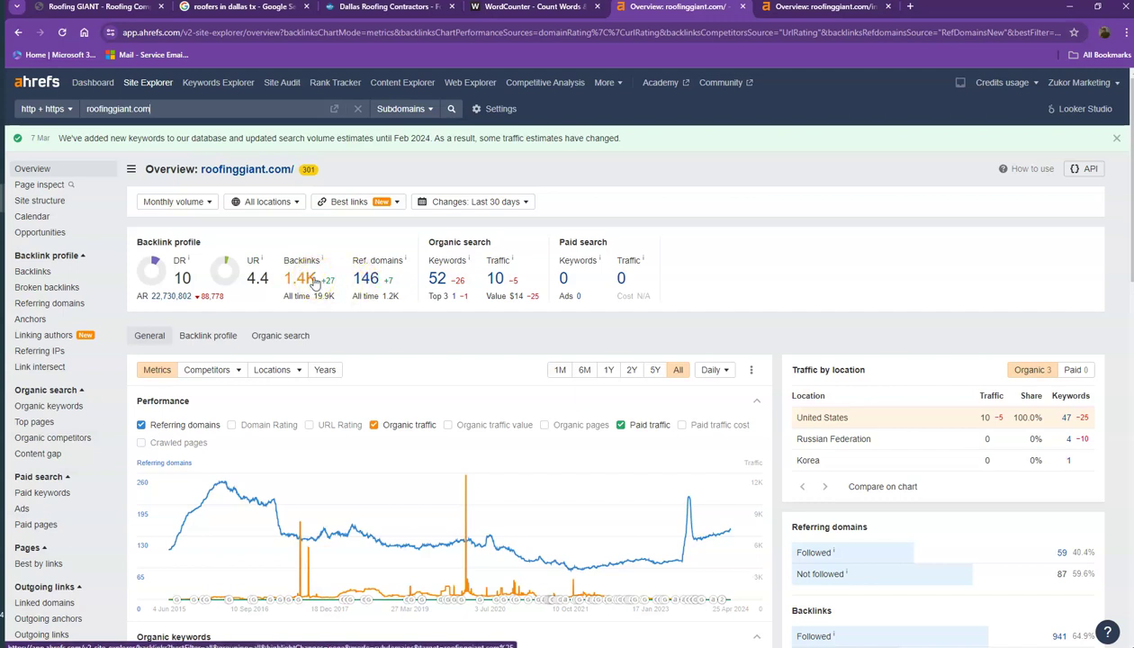
left_click(406, 13)
left_click(782, 9)
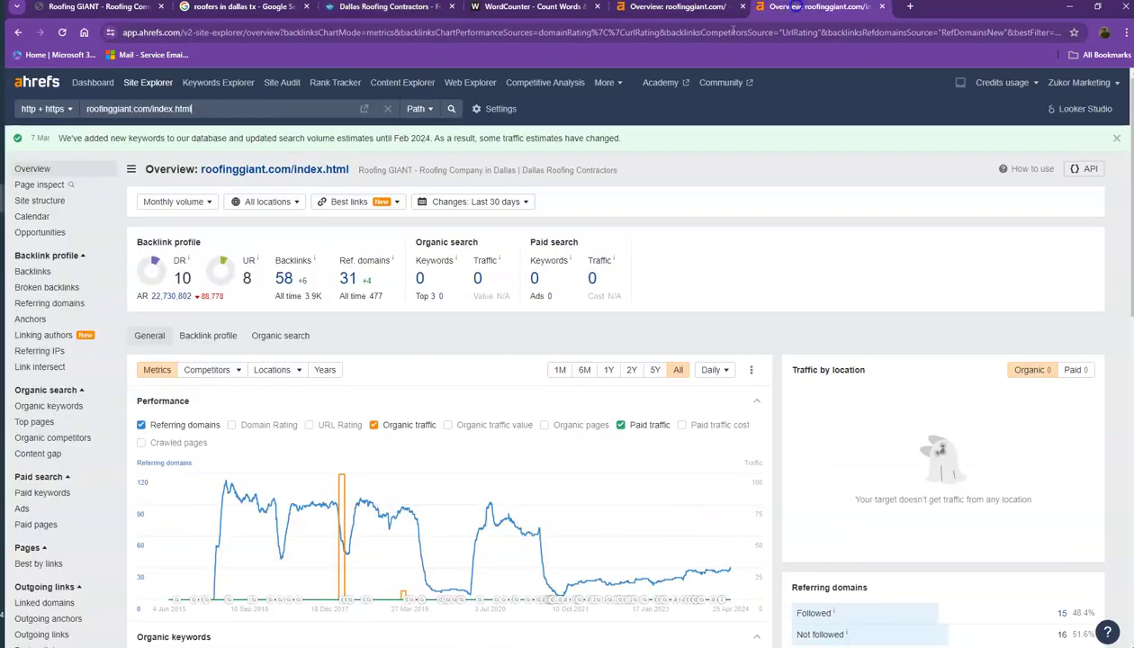
triple_click(253, 108)
type("www.lonsmith.com/")
key("Return")
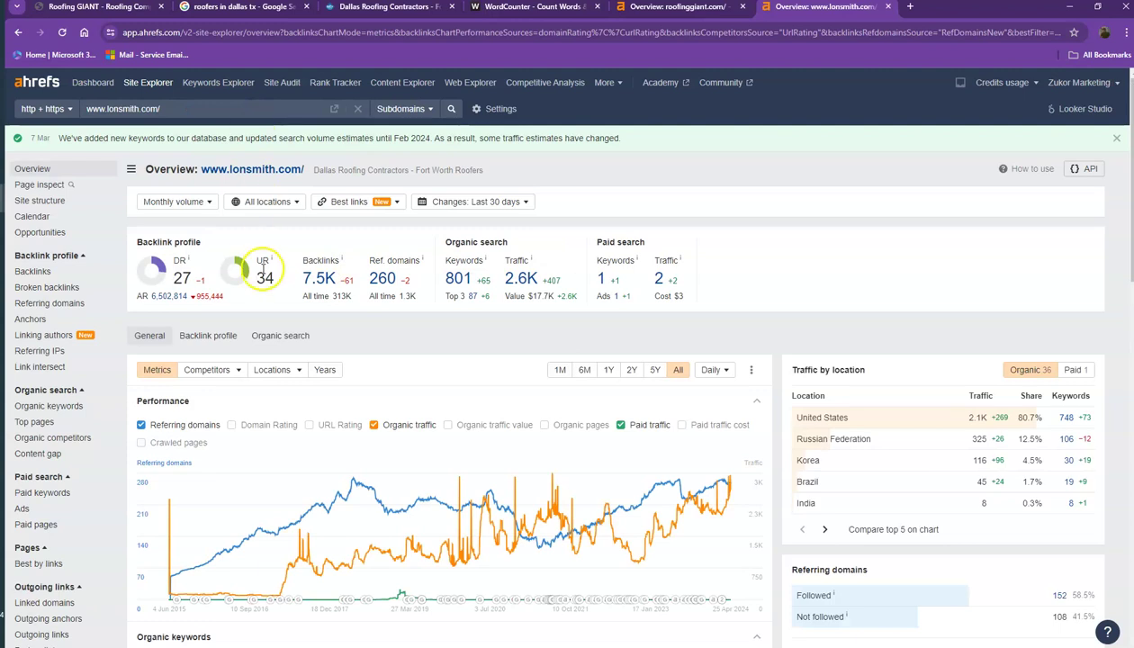
left_click(684, 11)
left_click(785, 11)
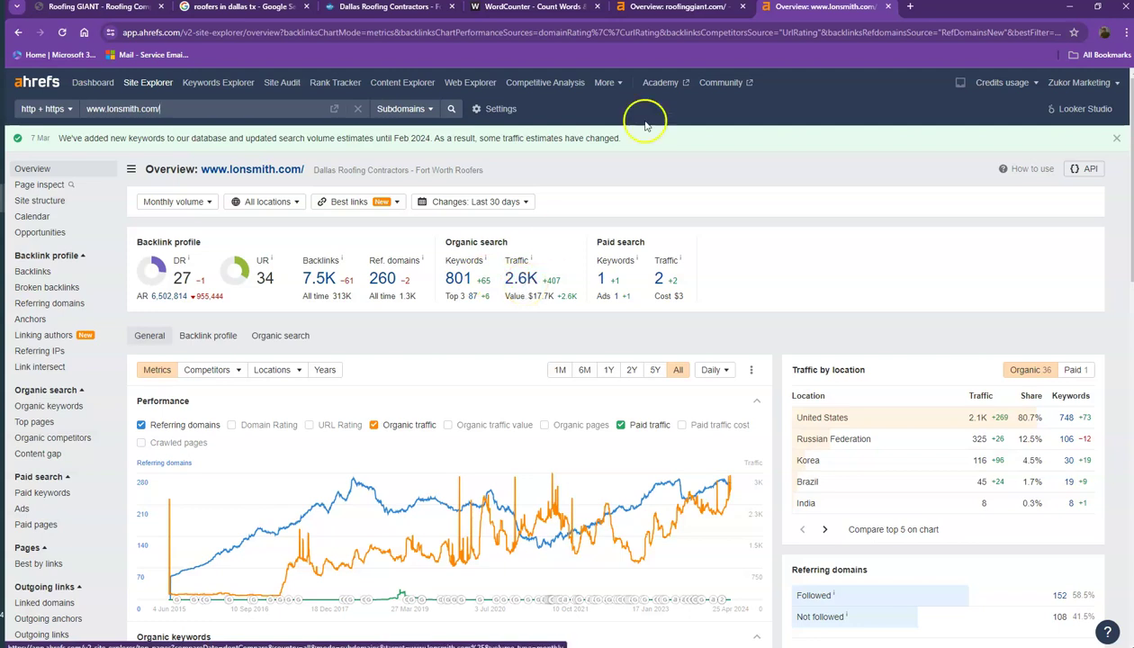
left_click(666, 7)
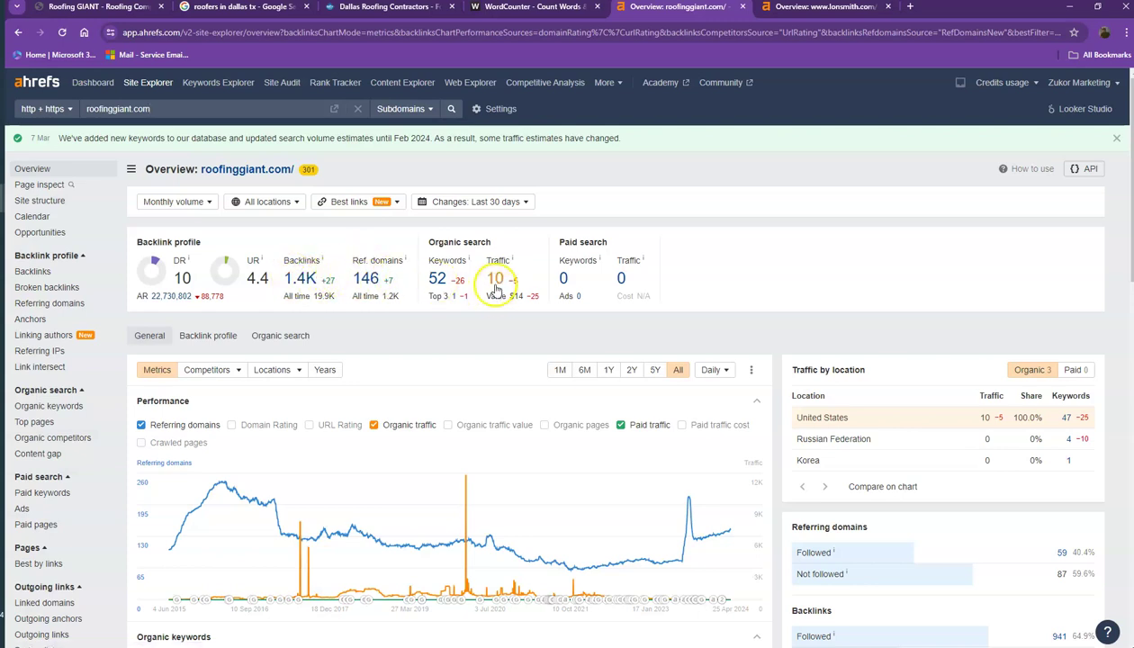
left_click(805, 9)
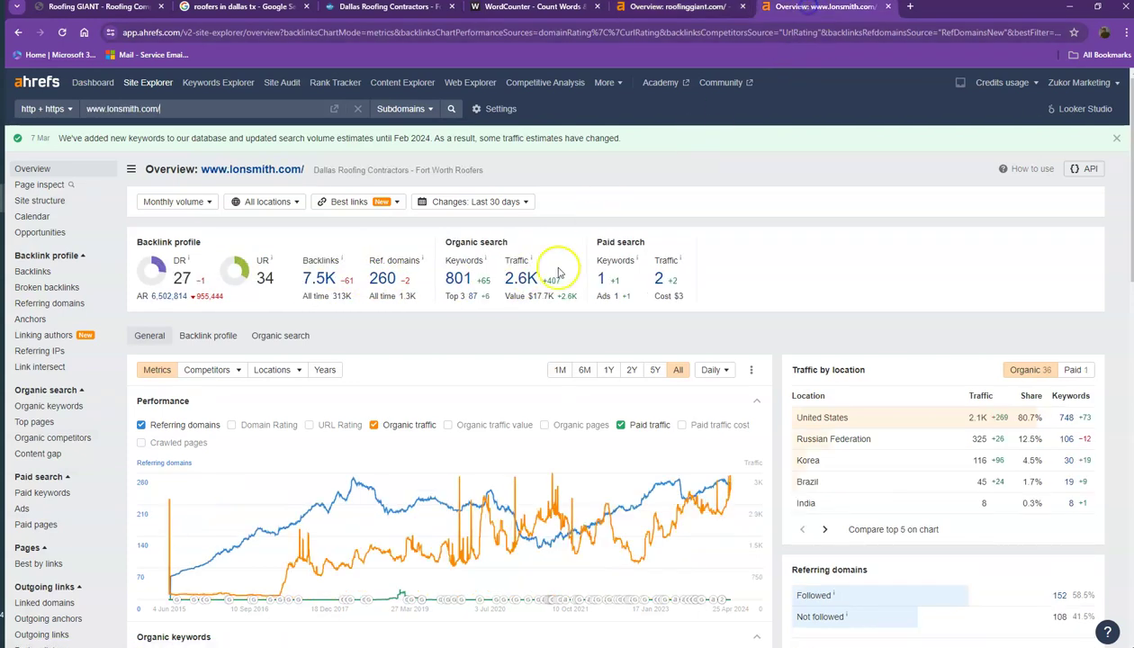
right_click(382, 279)
left_click(416, 291)
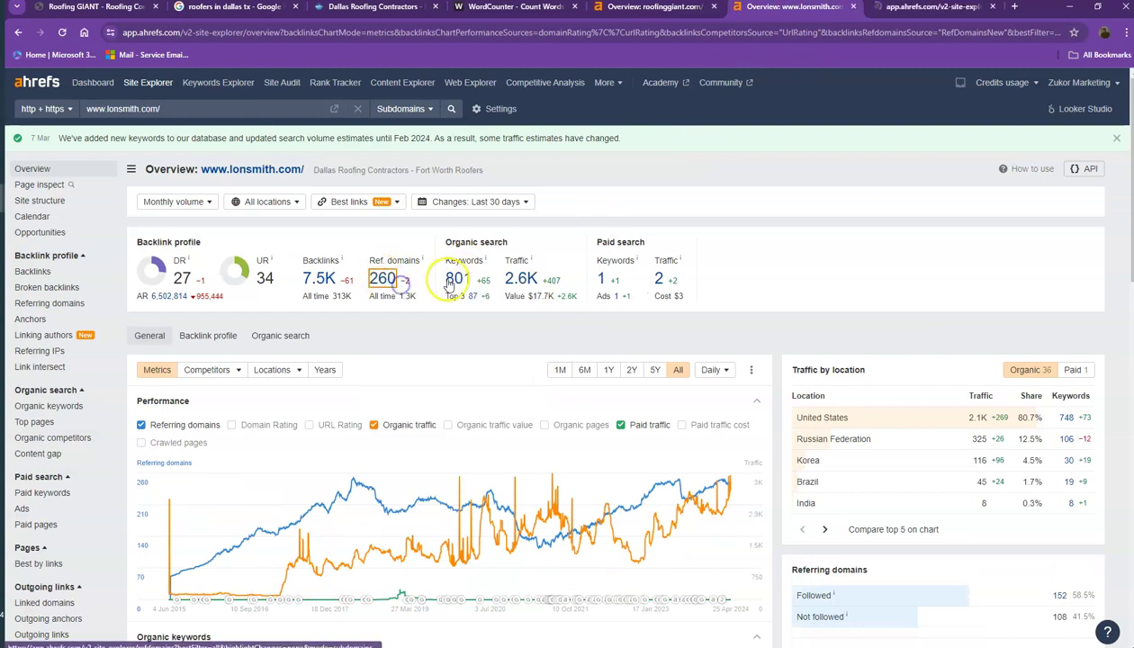
right_click(453, 277)
left_click(487, 291)
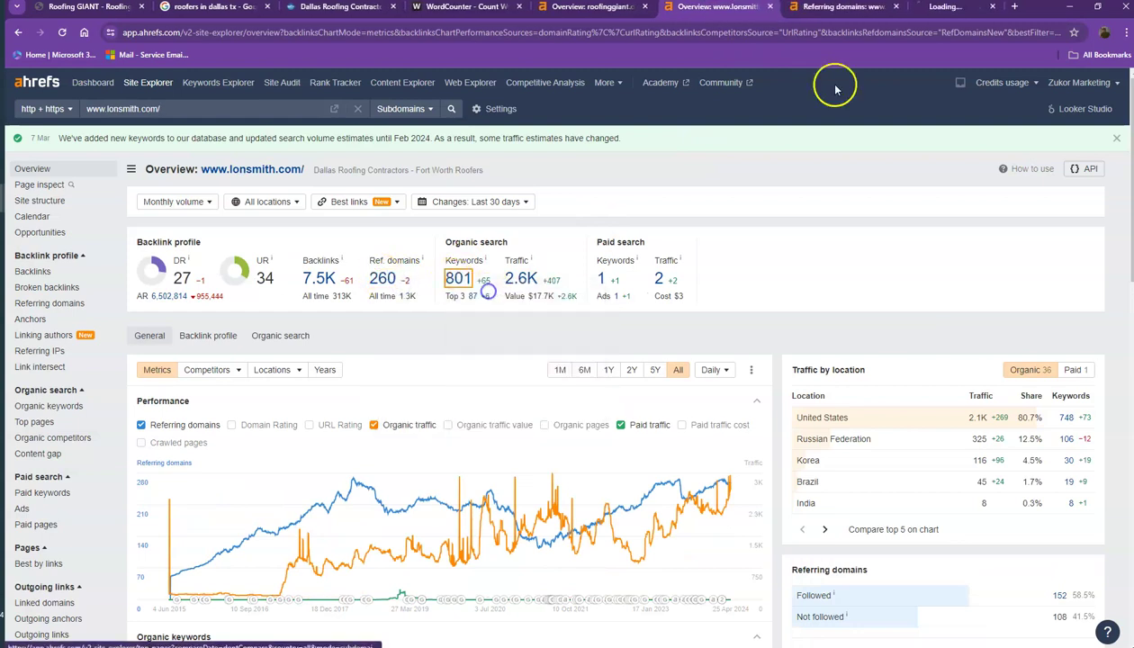
left_click(852, 9)
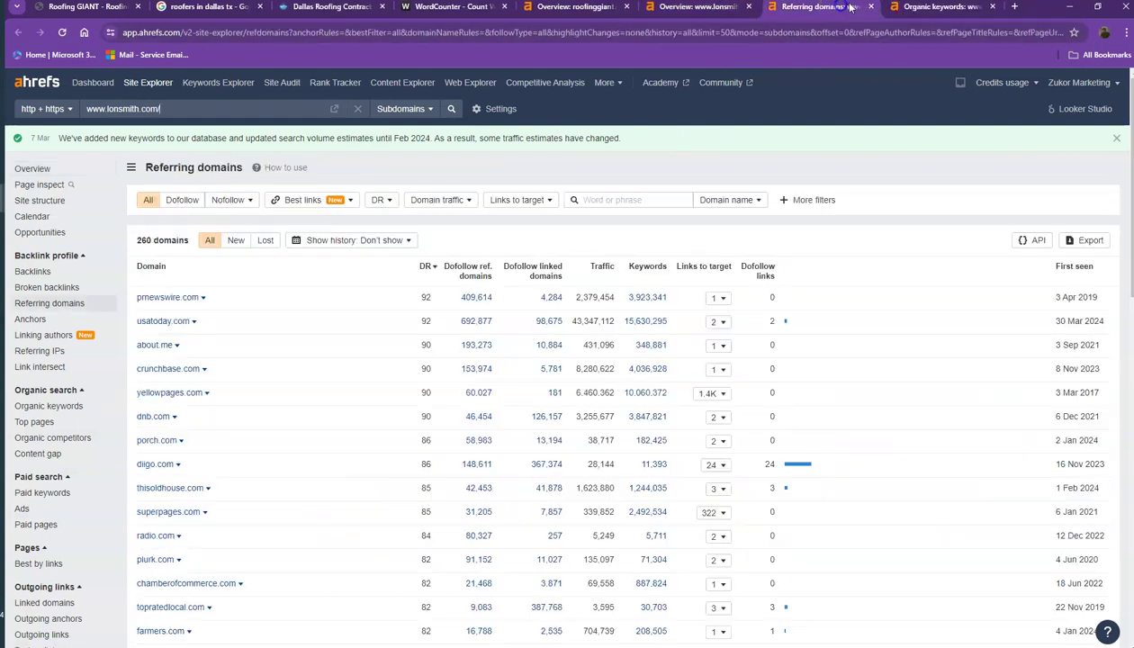
left_click(925, 9)
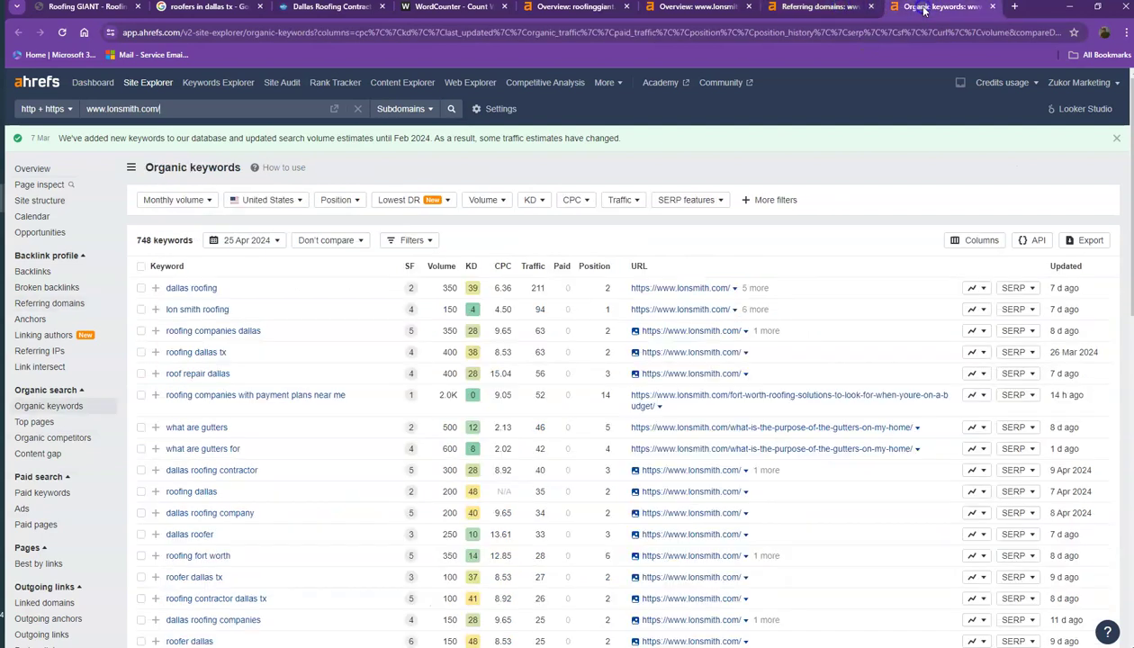
left_click(817, 9)
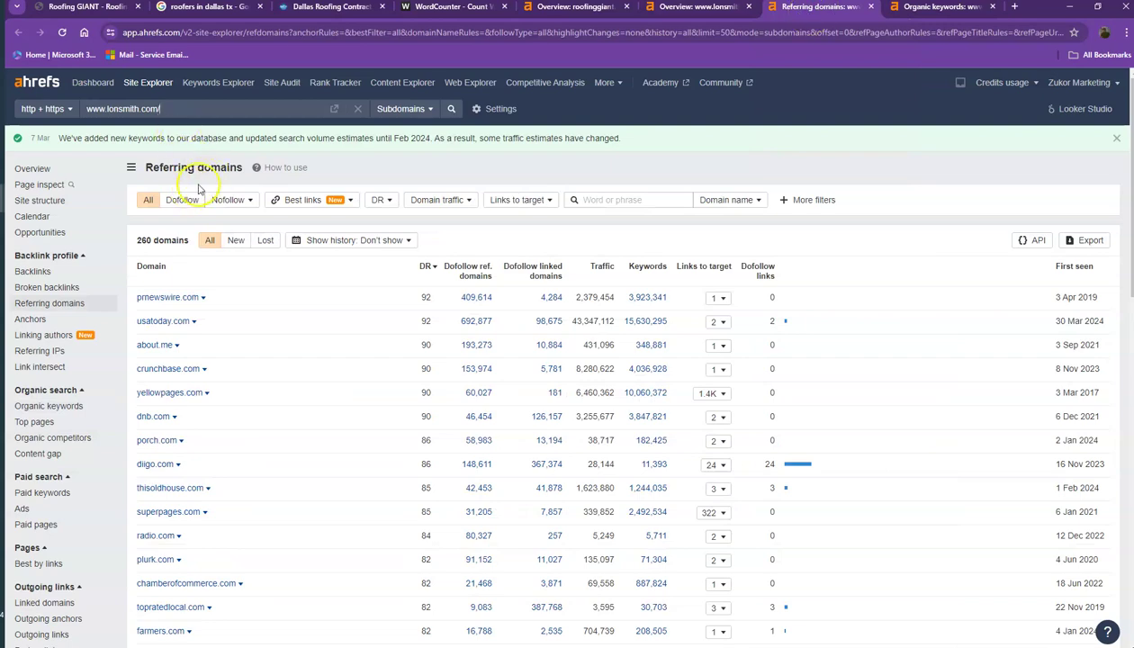
scroll(286, 197, "down", 10)
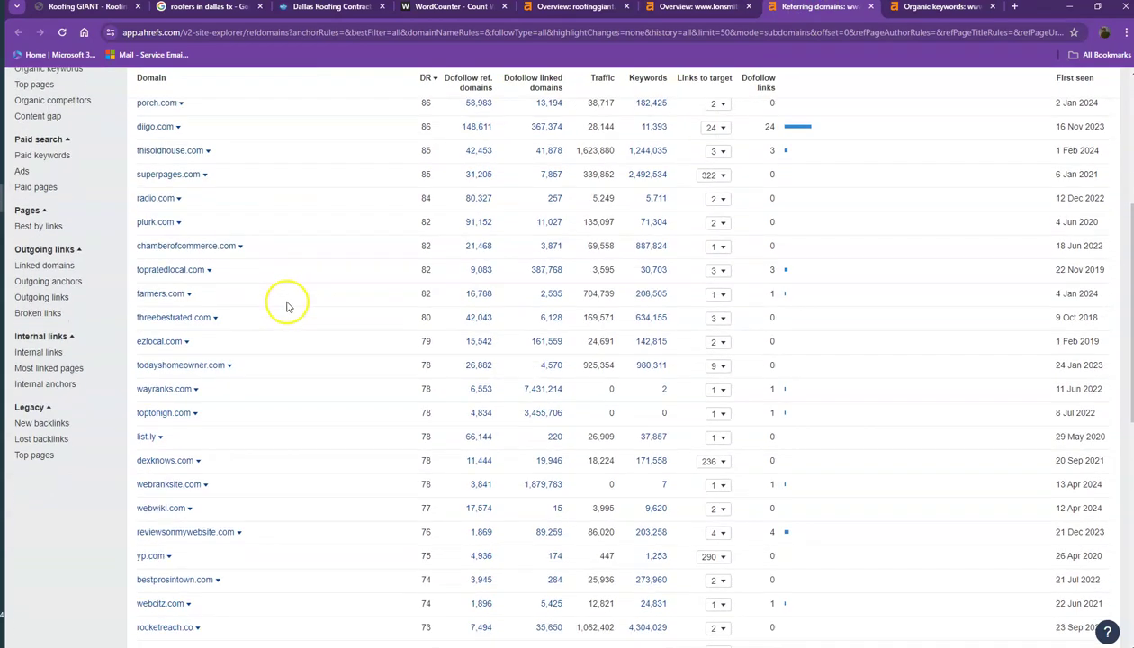
scroll(282, 310, "down", 2)
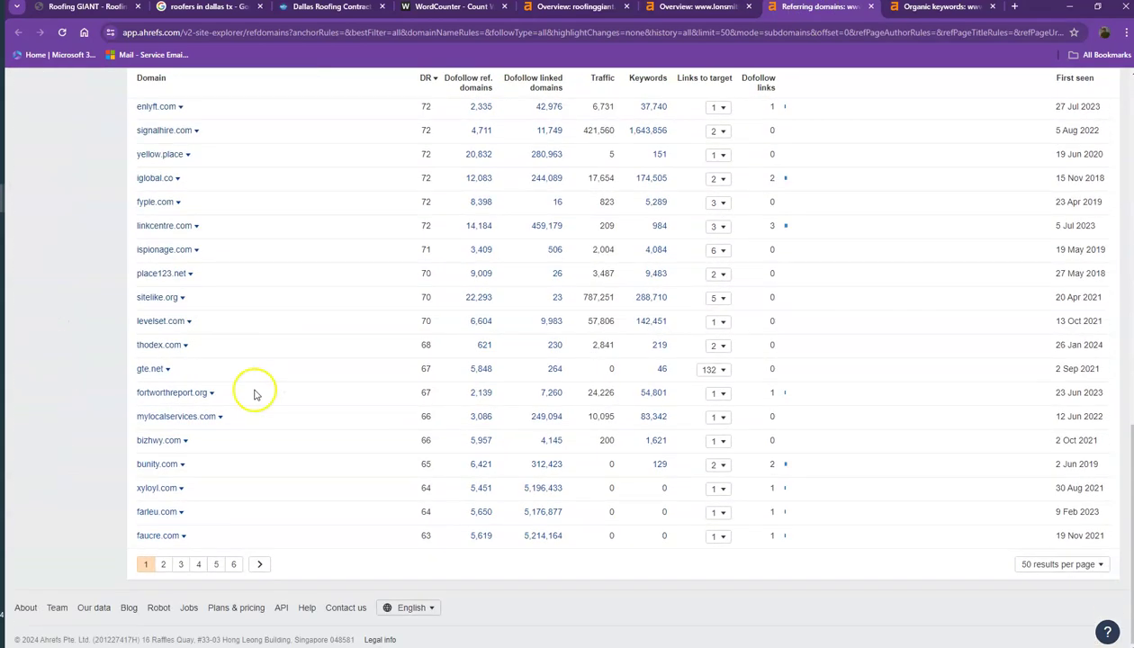
left_click(162, 565)
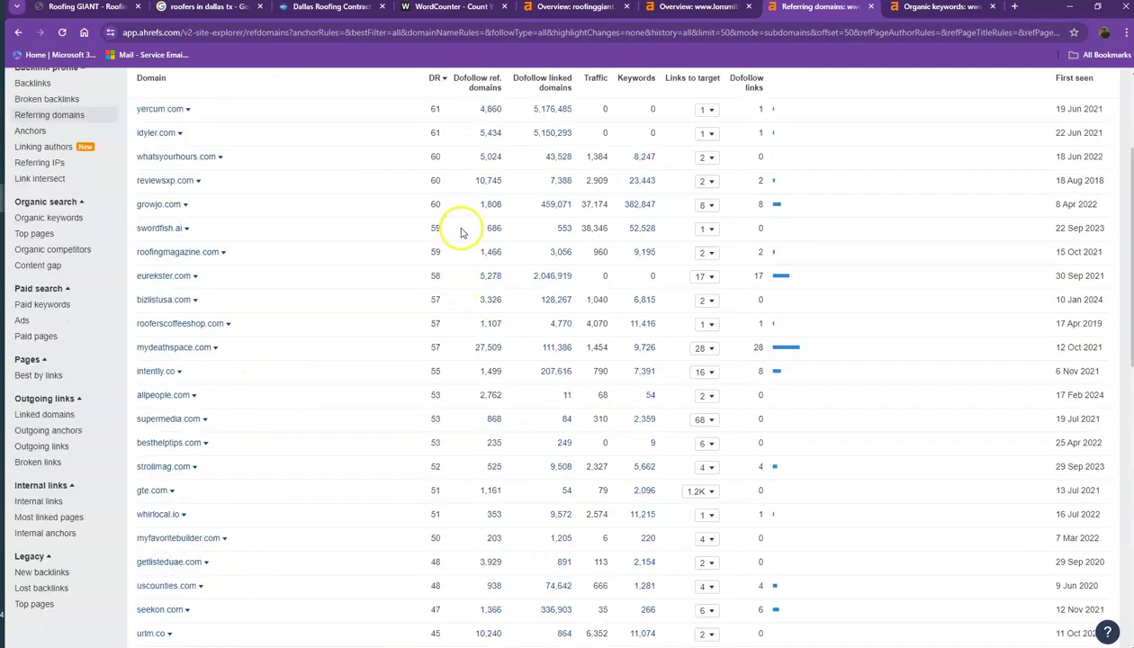
scroll(448, 207, "down", 8)
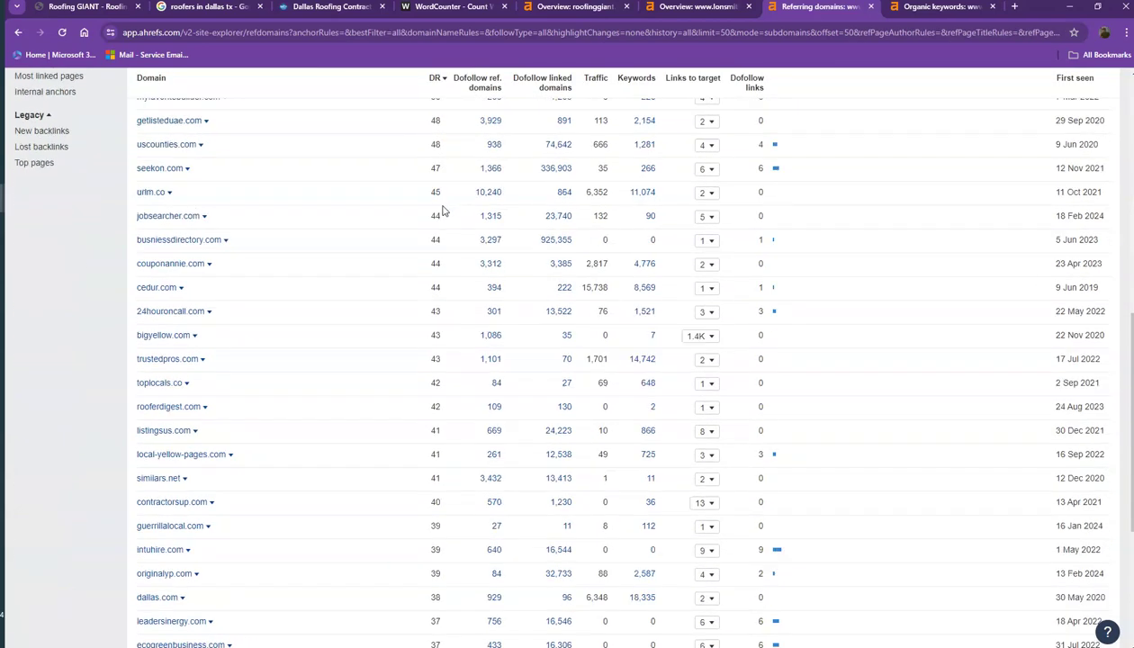
left_click(208, 565)
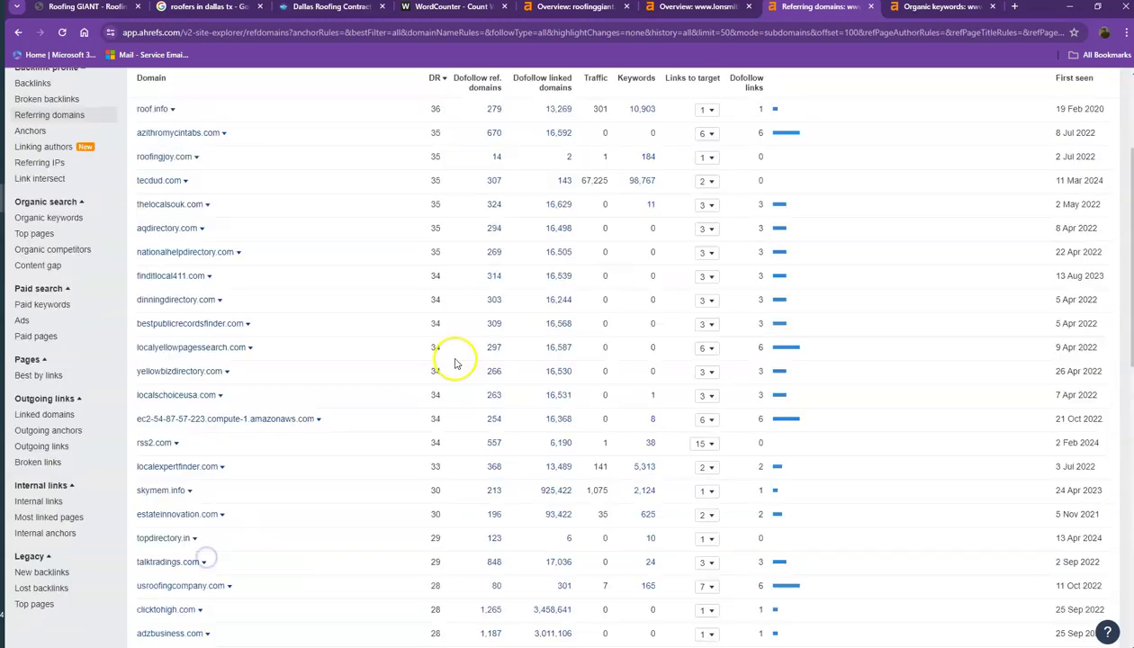
scroll(456, 360, "down", 4)
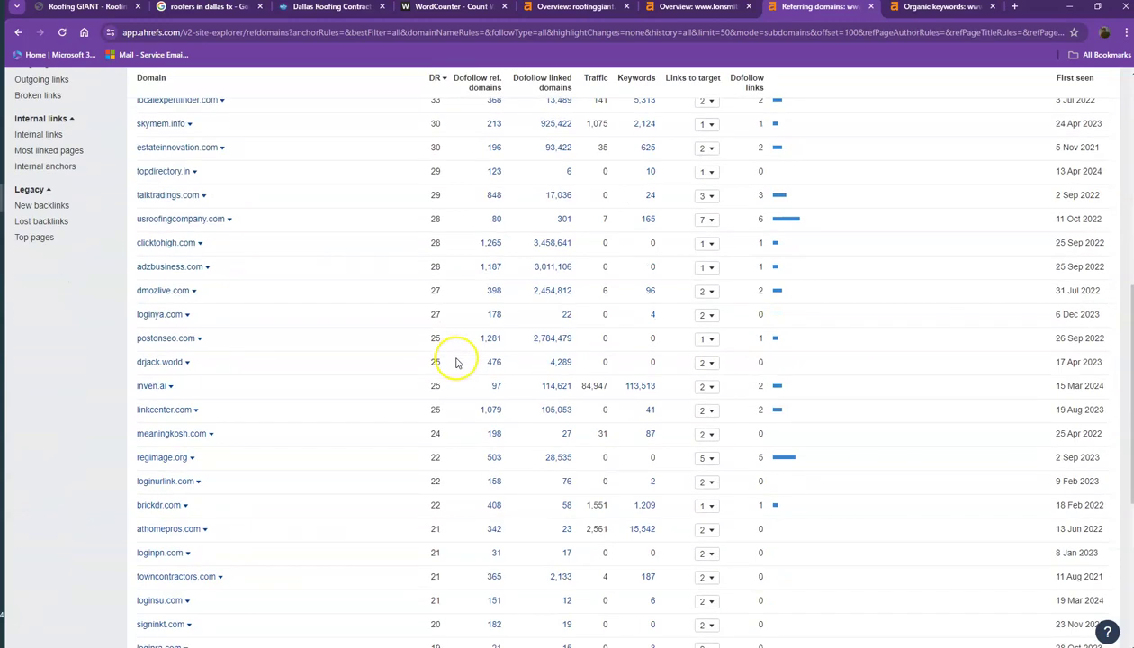
left_click(939, 9)
scroll(293, 207, "down", 10)
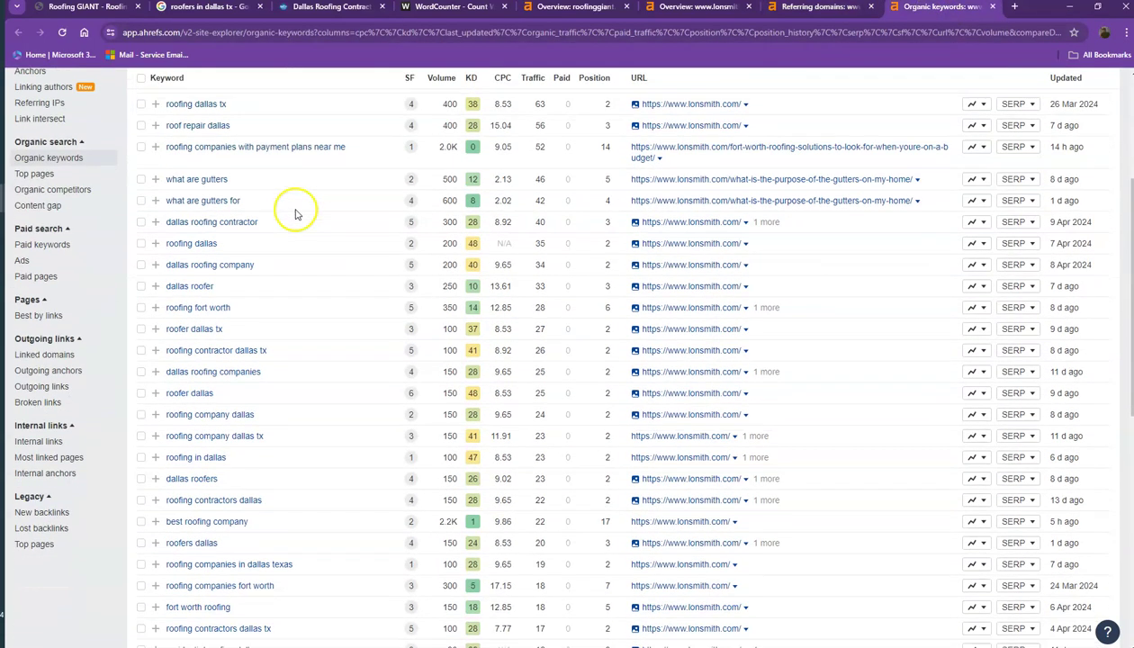
scroll(297, 216, "down", 1)
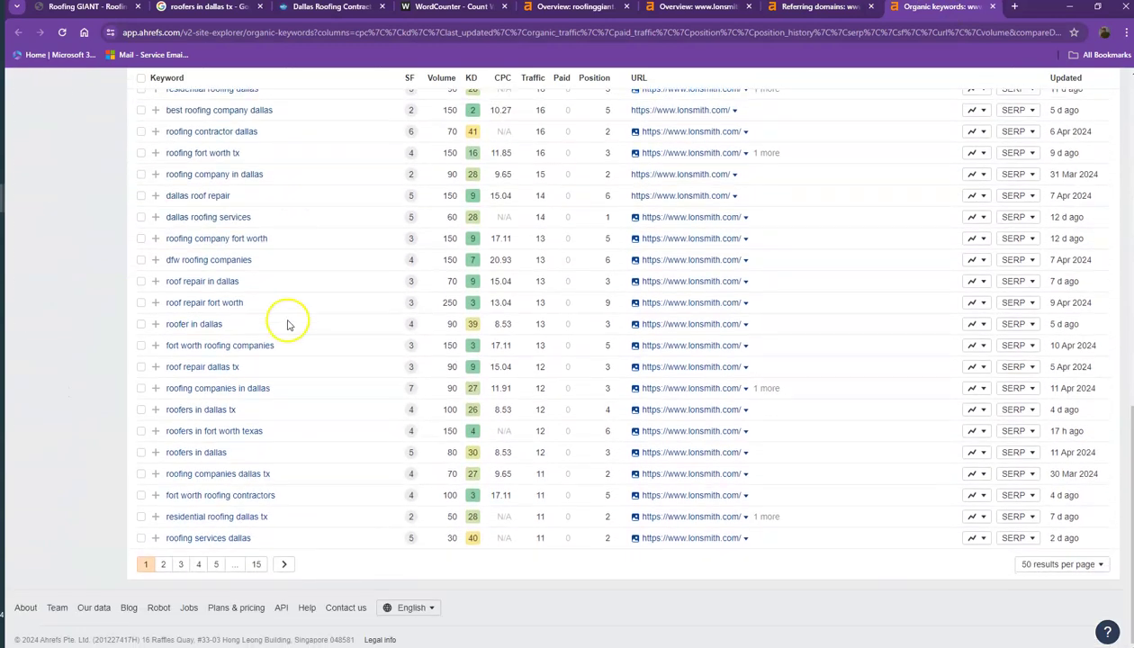
left_click(167, 567)
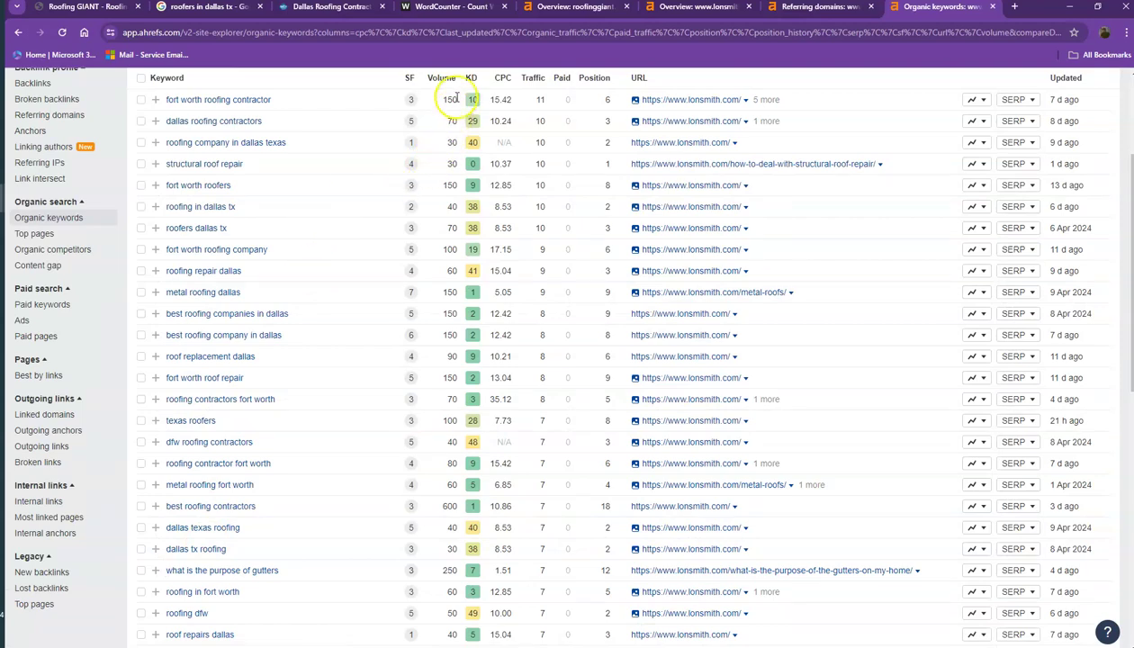
scroll(452, 119, "down", 8)
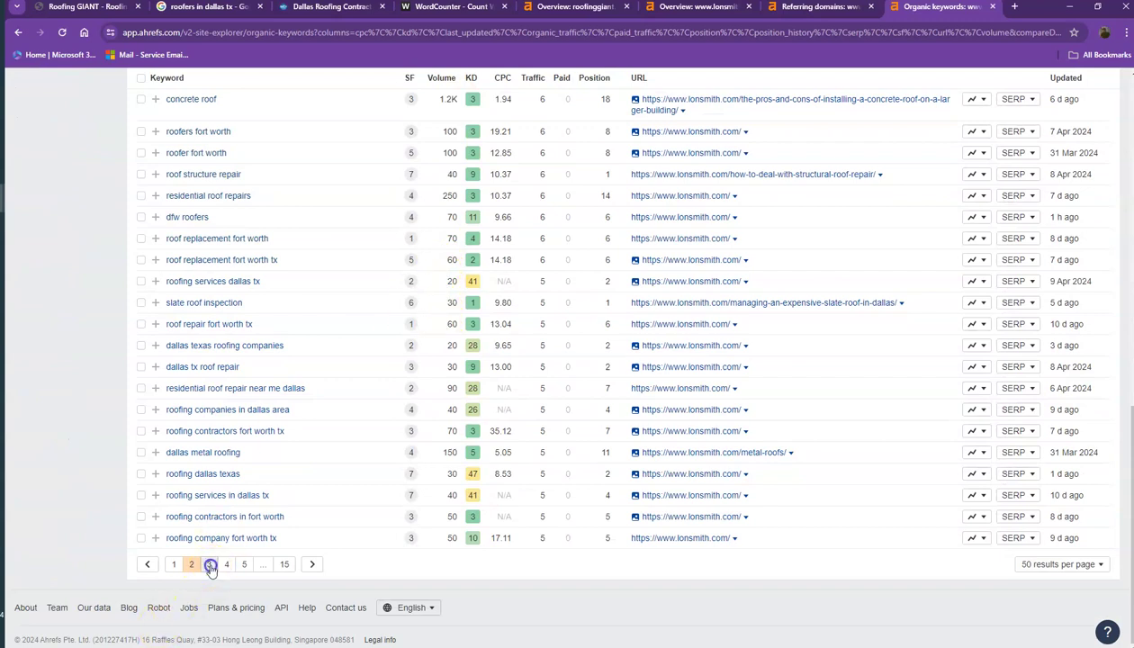
left_click(210, 564)
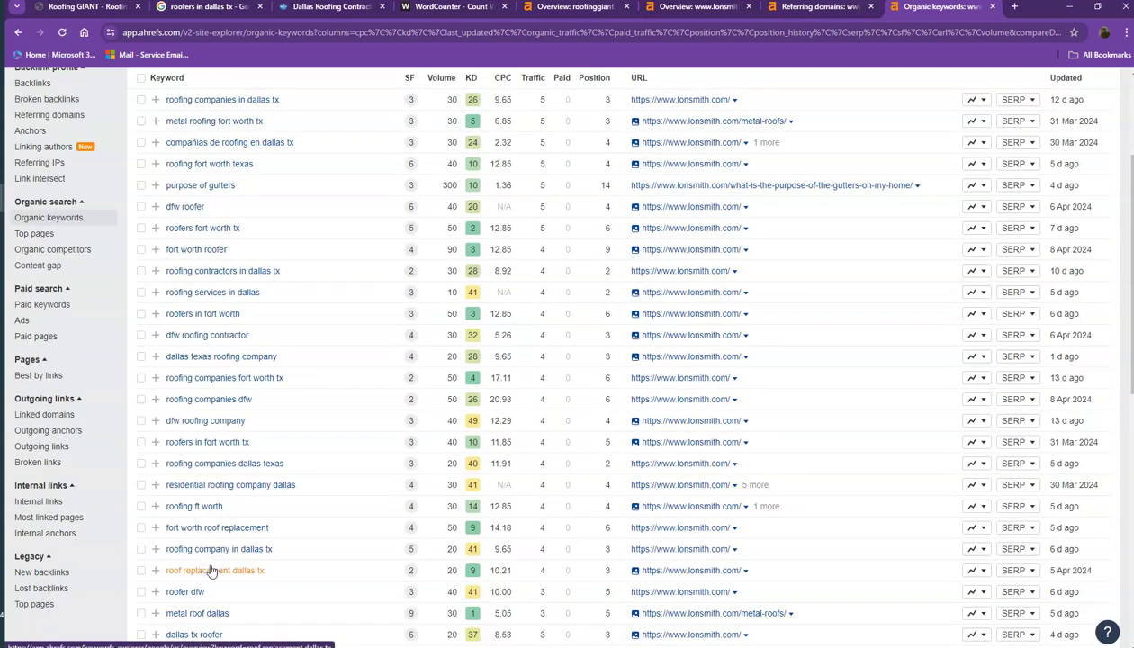
scroll(372, 387, "down", 2)
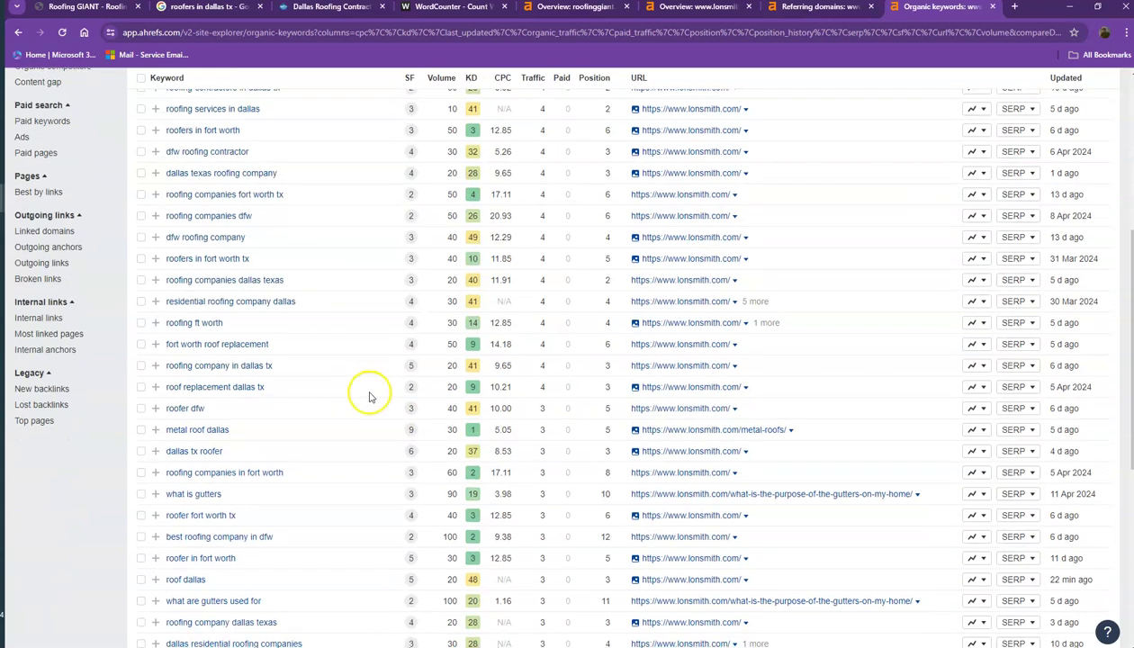
scroll(369, 396, "down", 2)
scroll(369, 396, "down", 3)
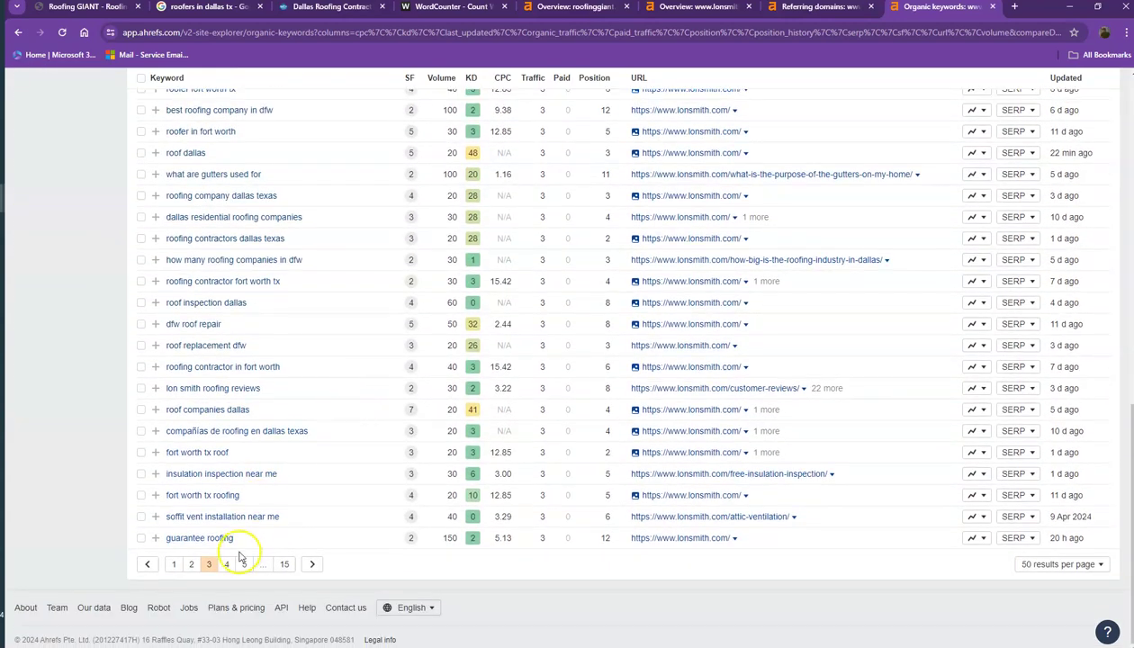
left_click(233, 565)
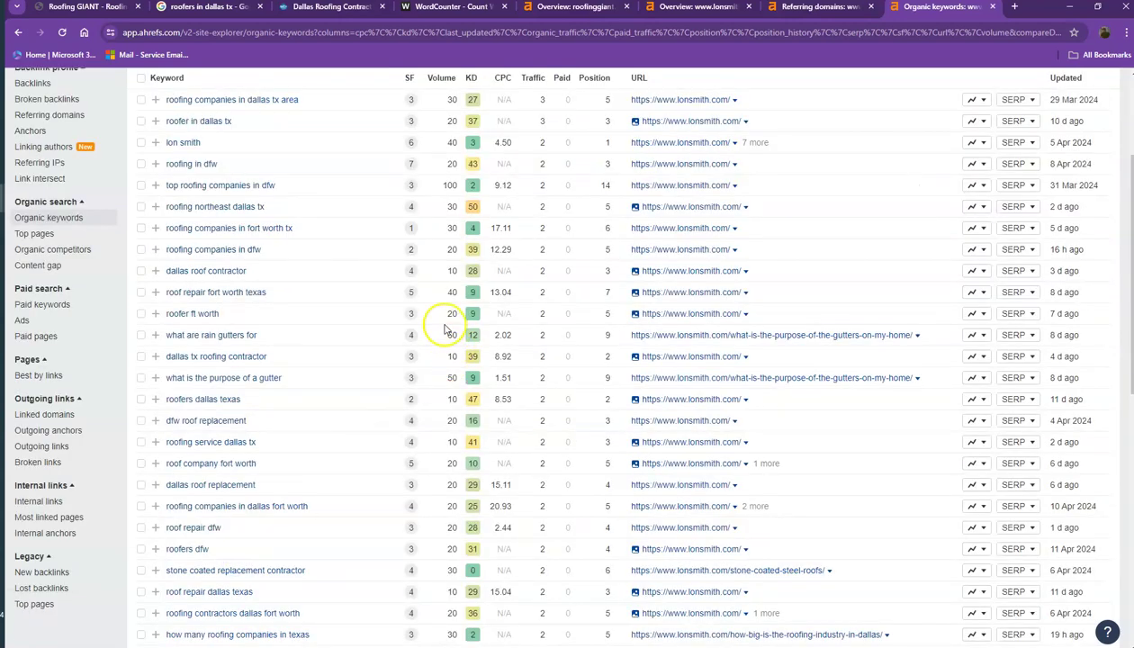
scroll(545, 228, "down", 6)
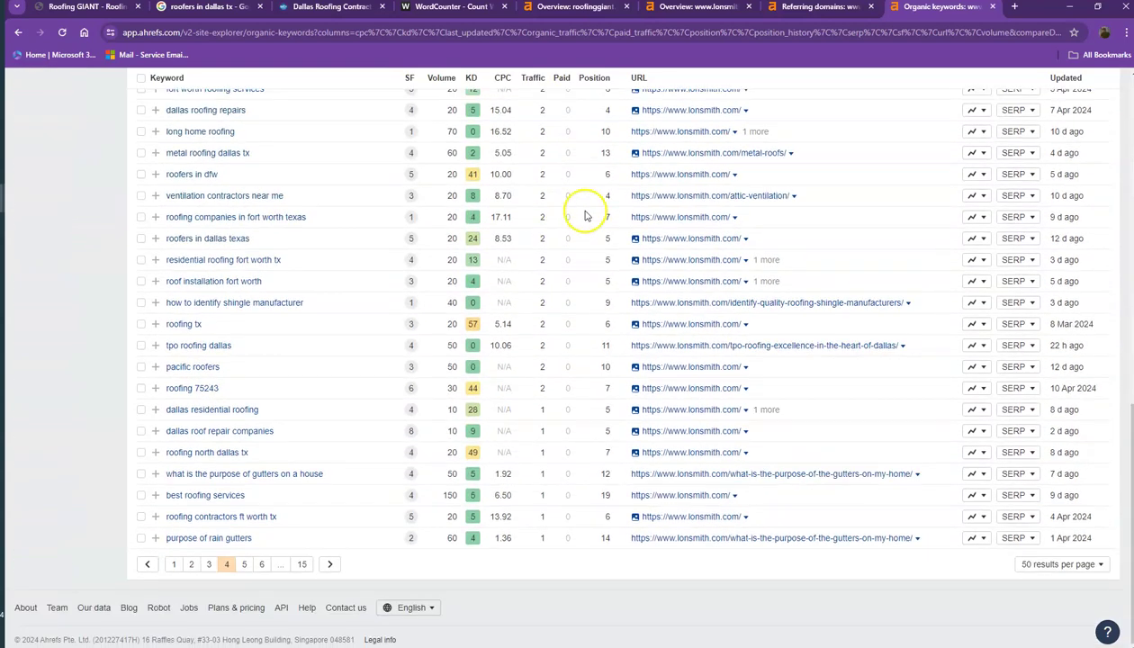
left_click(870, 8)
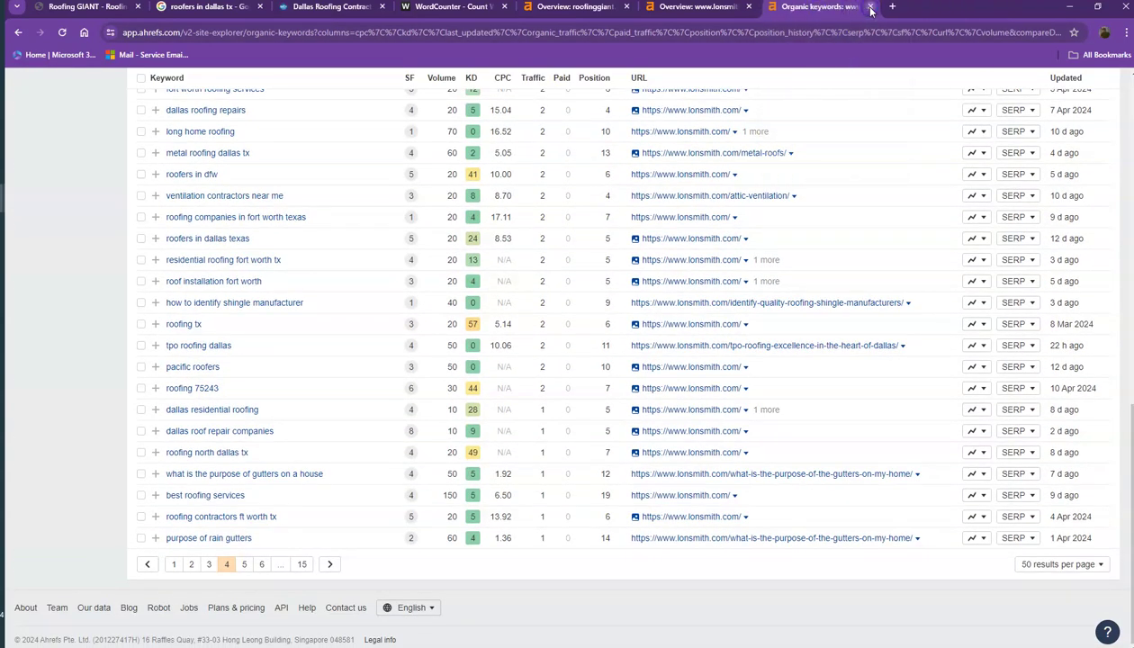
left_click(871, 8)
- Check the file name of the team photo in the Roofing Giant homepage's Dallas Roofing Company section without saving the image
left_click(115, 9)
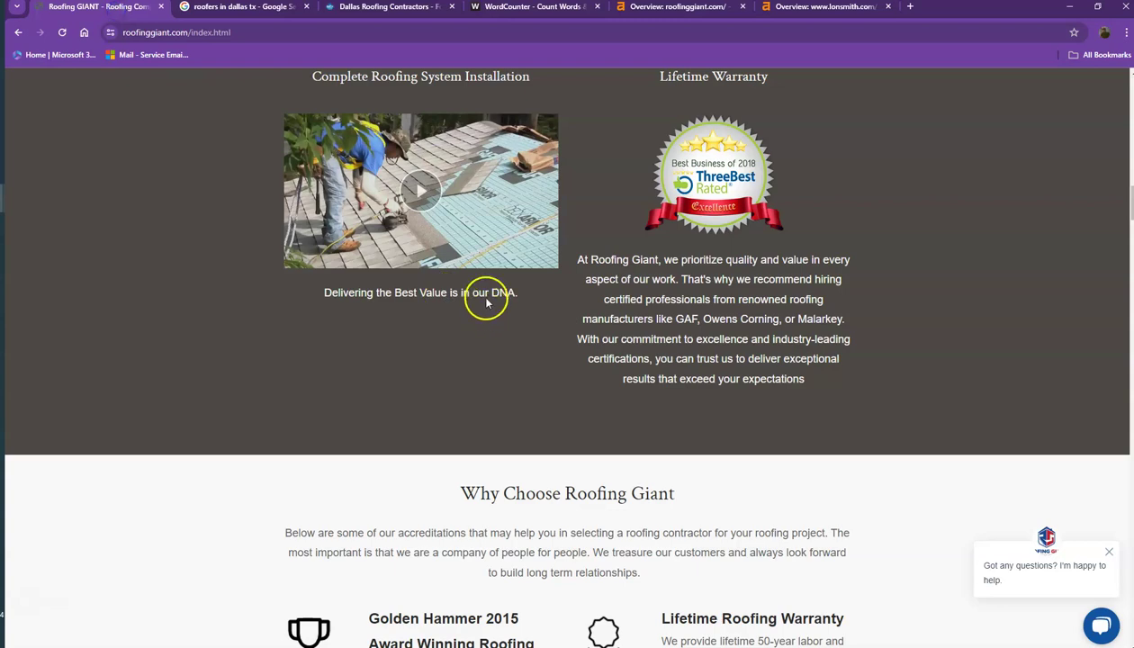
scroll(625, 359, "down", 10)
scroll(655, 333, "down", 5)
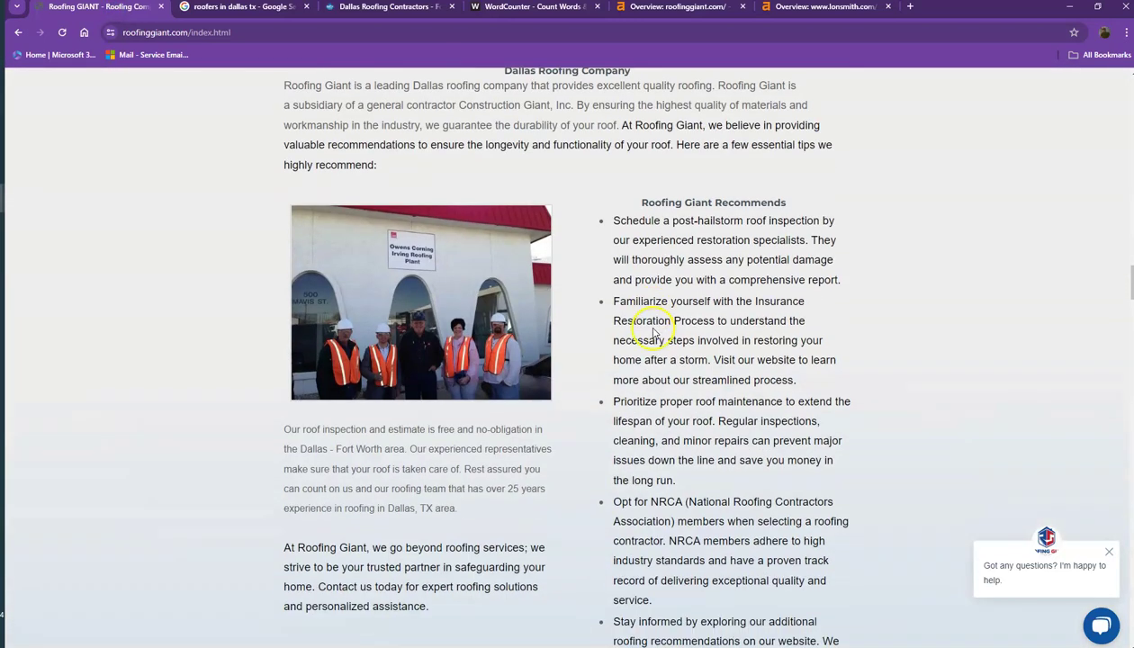
right_click(414, 261)
left_click(431, 286)
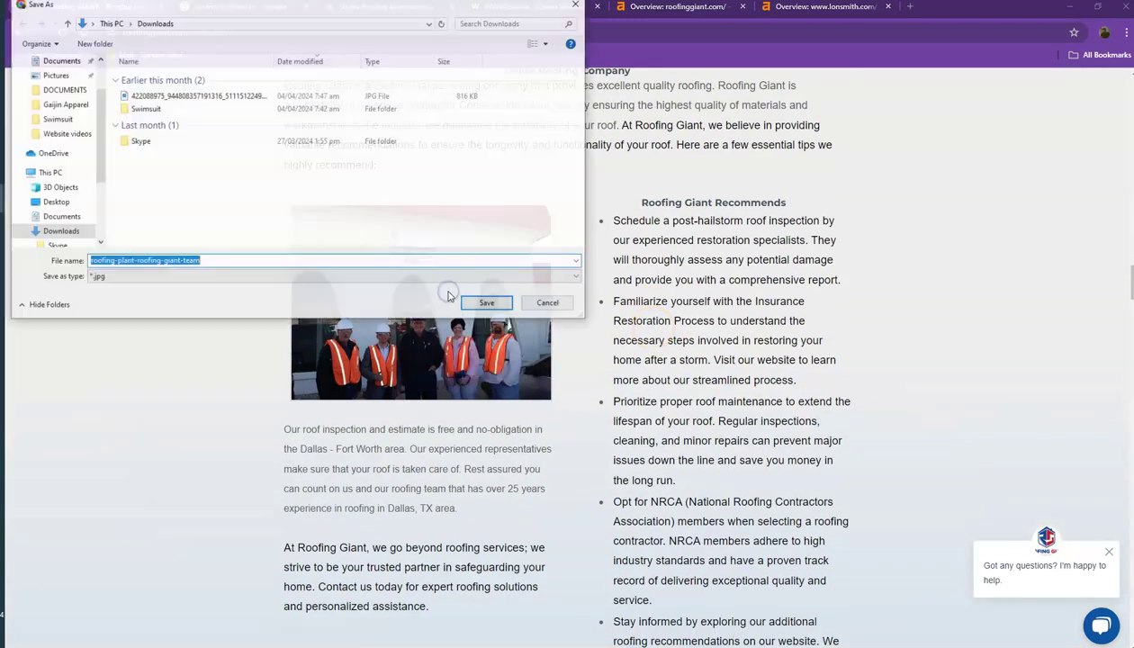
left_click(197, 261)
key("ctrl+a")
left_click(551, 303)
- Check the file names of two Roofing Projects Showcase photos without saving them, and look over the testimonials and customer reviews
scroll(562, 309, "down", 9)
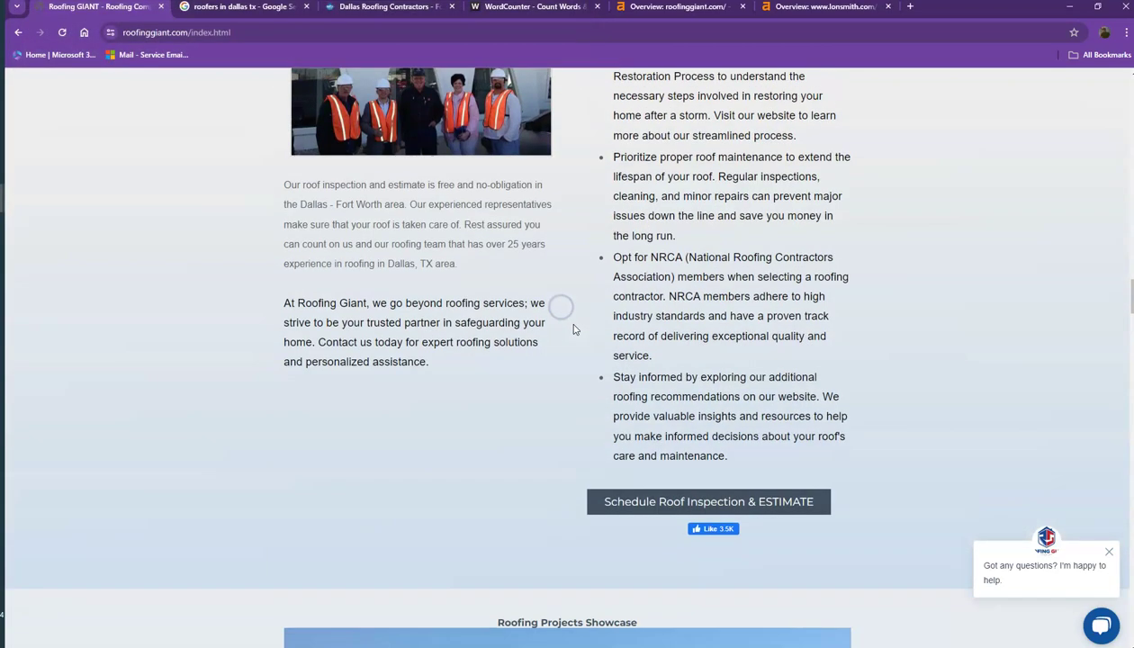
right_click(477, 254)
left_click(548, 283)
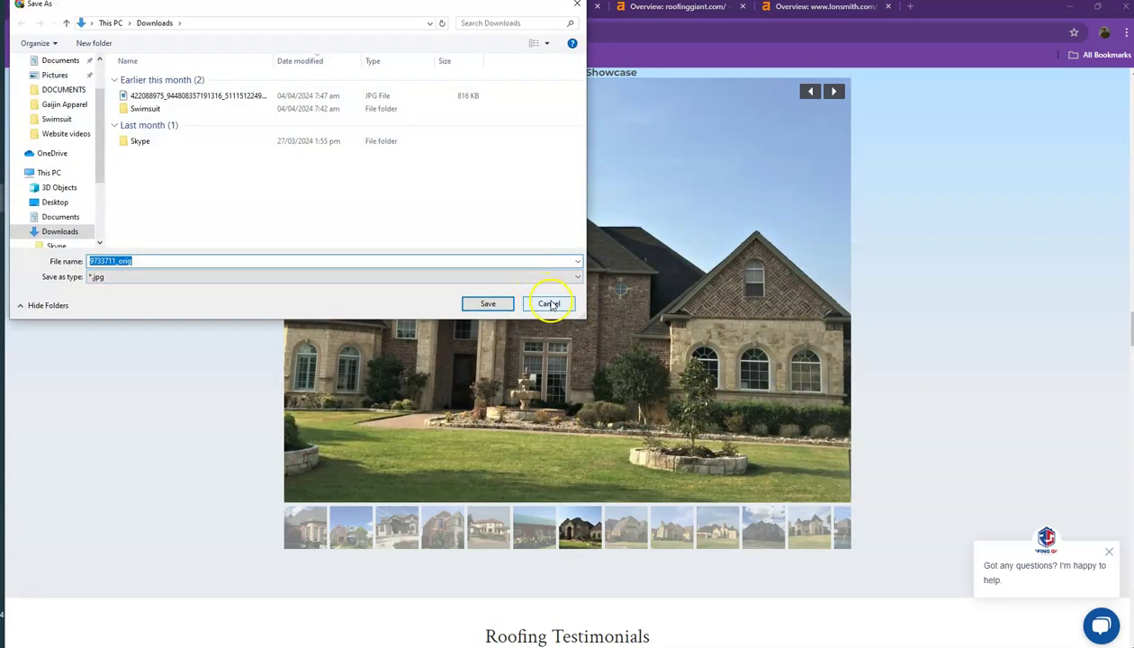
left_click(549, 303)
right_click(568, 286)
left_click(635, 312)
left_click(549, 303)
scroll(198, 261, "down", 5)
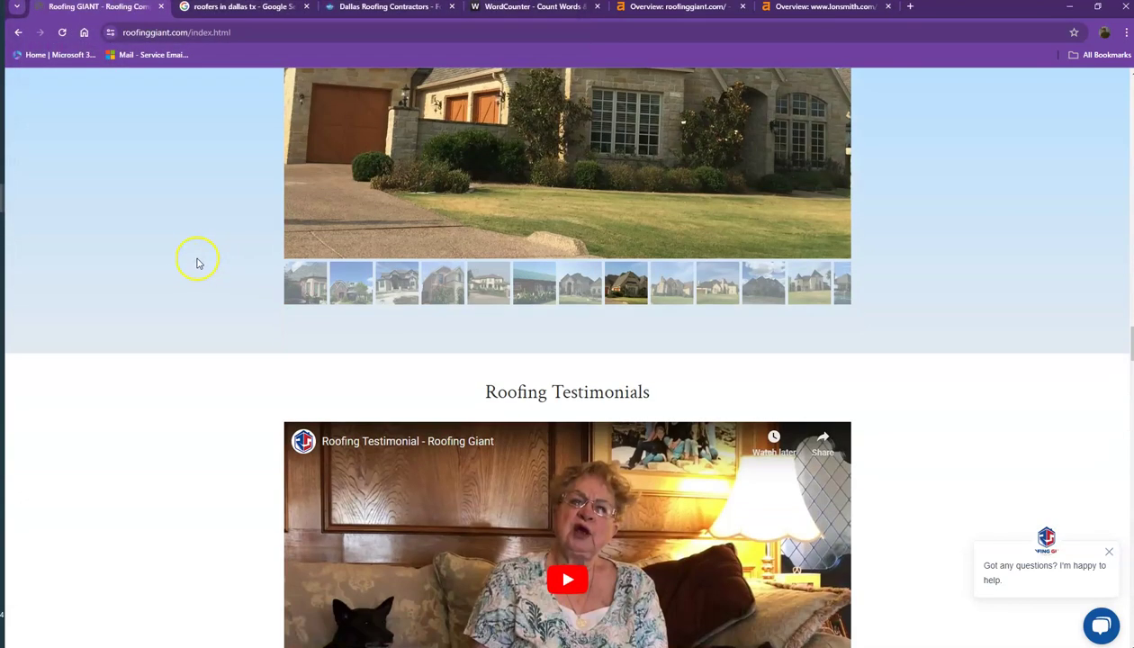
scroll(222, 236, "down", 3)
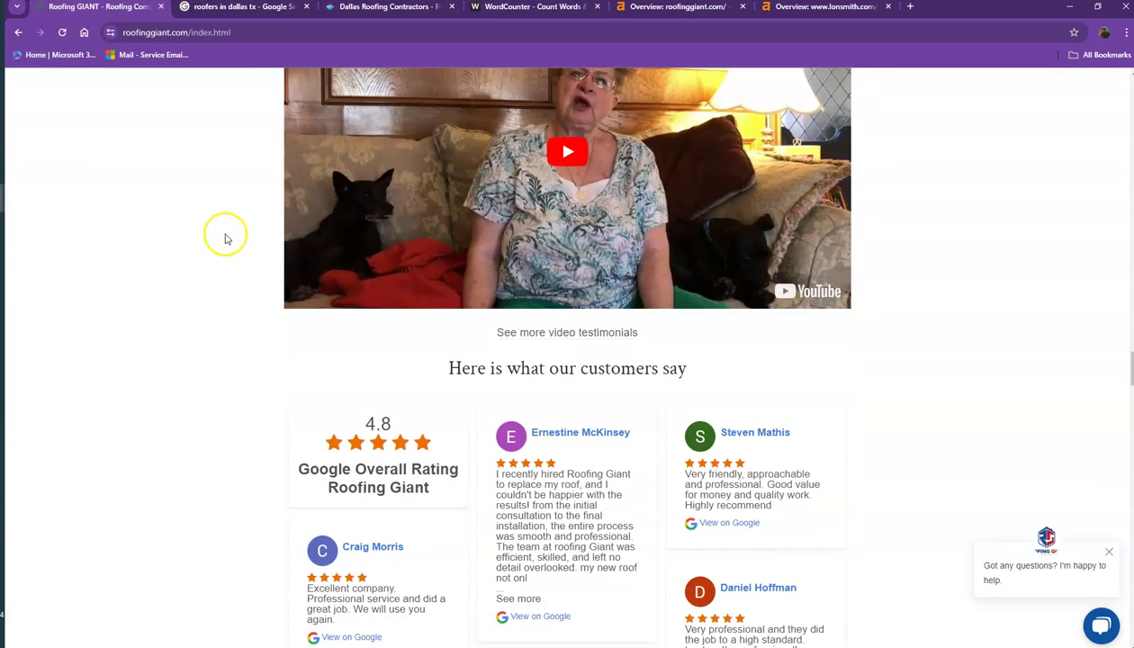
- Examine the organic listings and local business results on the Google results page for "roofers in dallas tx"
left_click(239, 9)
scroll(84, 302, "down", 1)
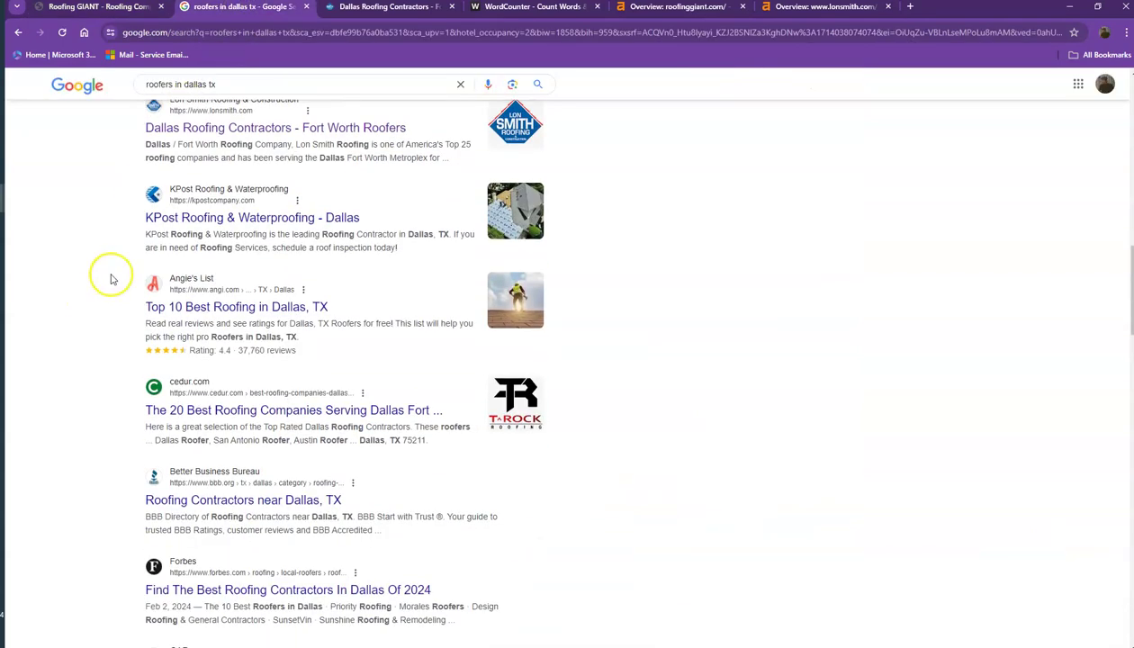
left_click_drag(80, 278, 379, 614)
scroll(253, 394, "down", 1)
scroll(263, 401, "down", 2)
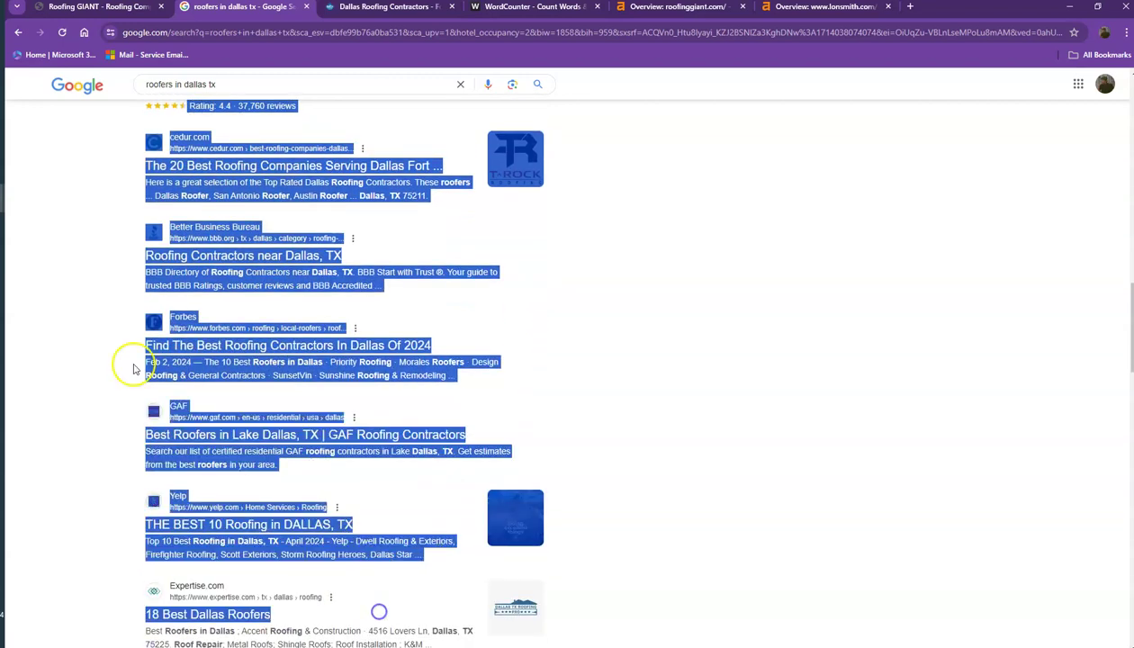
left_click(77, 261)
scroll(77, 261, "down", 2)
scroll(80, 263, "up", 6)
scroll(81, 263, "up", 5)
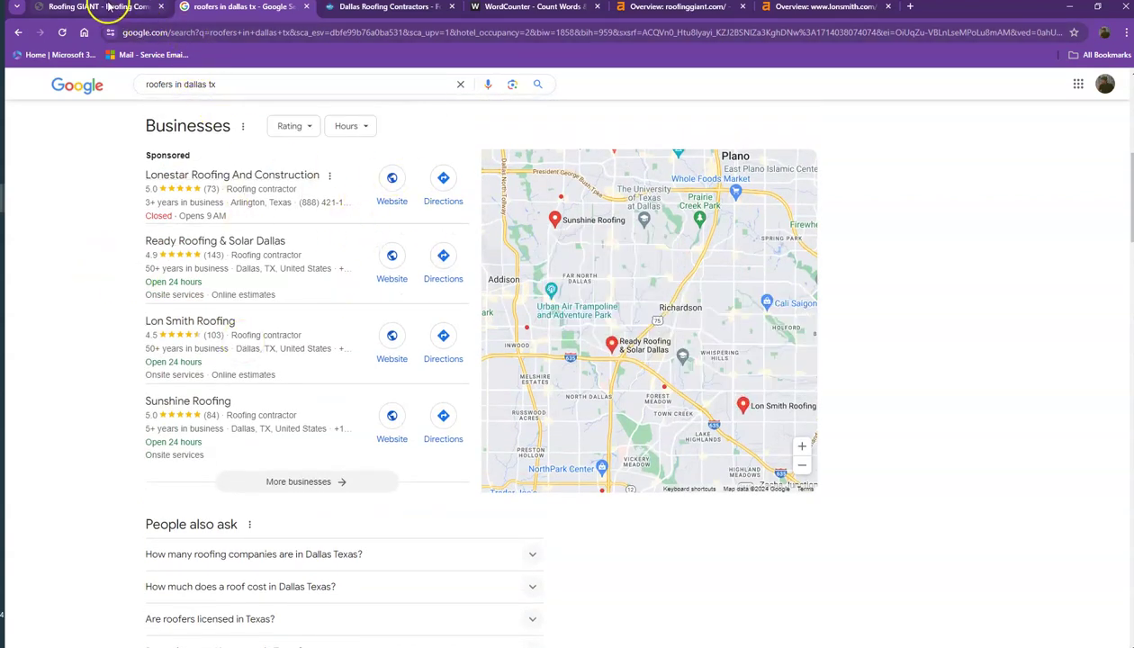
- Review the Roofing Giant homepage's sections from the testimonials back up to the header and the Golden Hammer award content
left_click(104, 7)
scroll(197, 265, "up", 5)
scroll(207, 270, "up", 6)
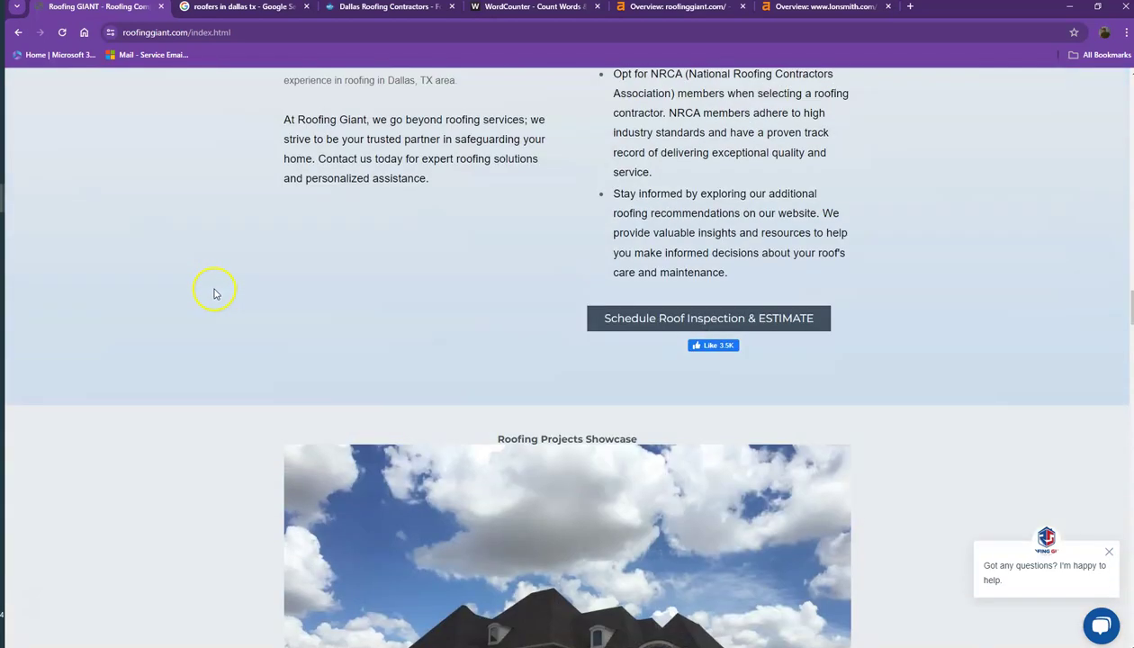
scroll(238, 270, "up", 8)
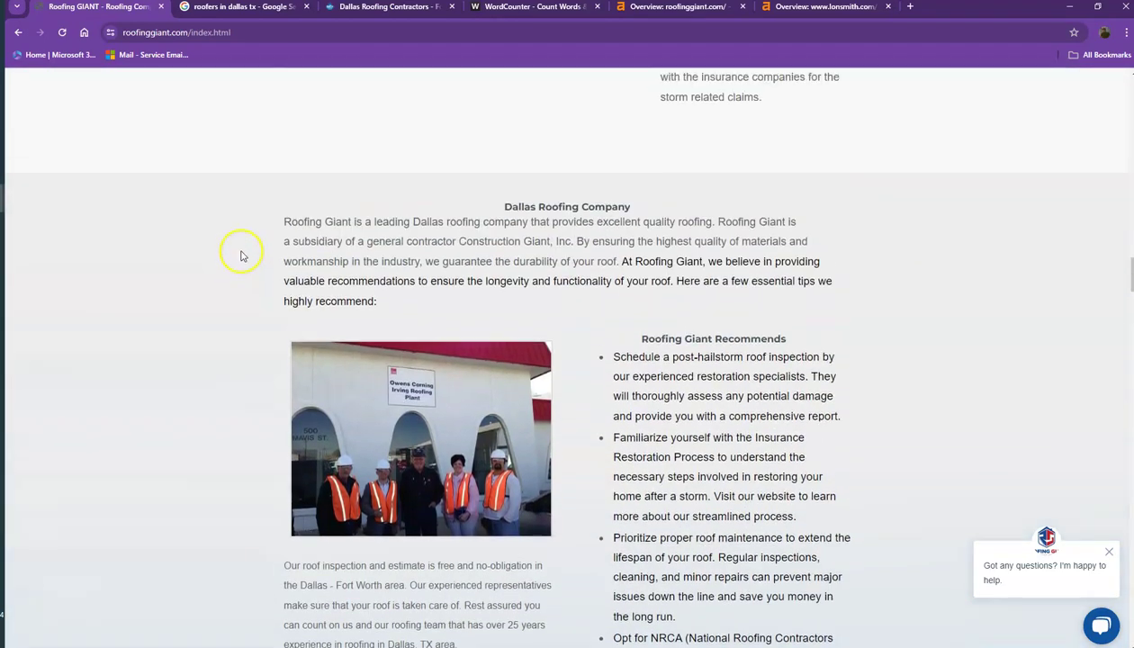
scroll(249, 237, "up", 8)
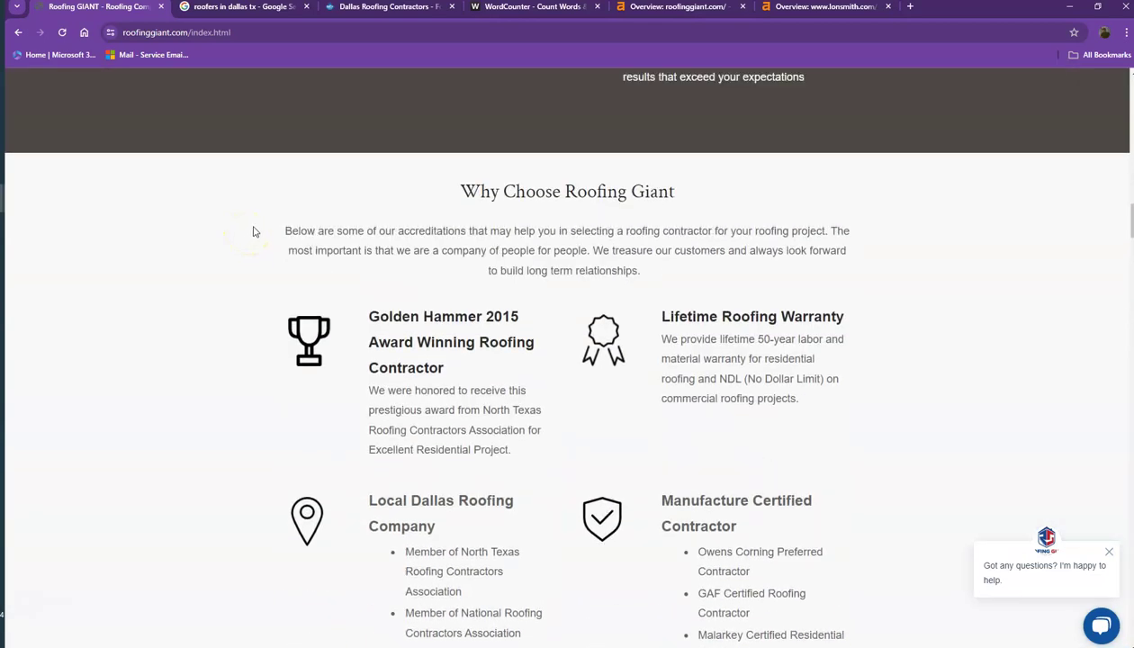
scroll(281, 224, "up", 10)
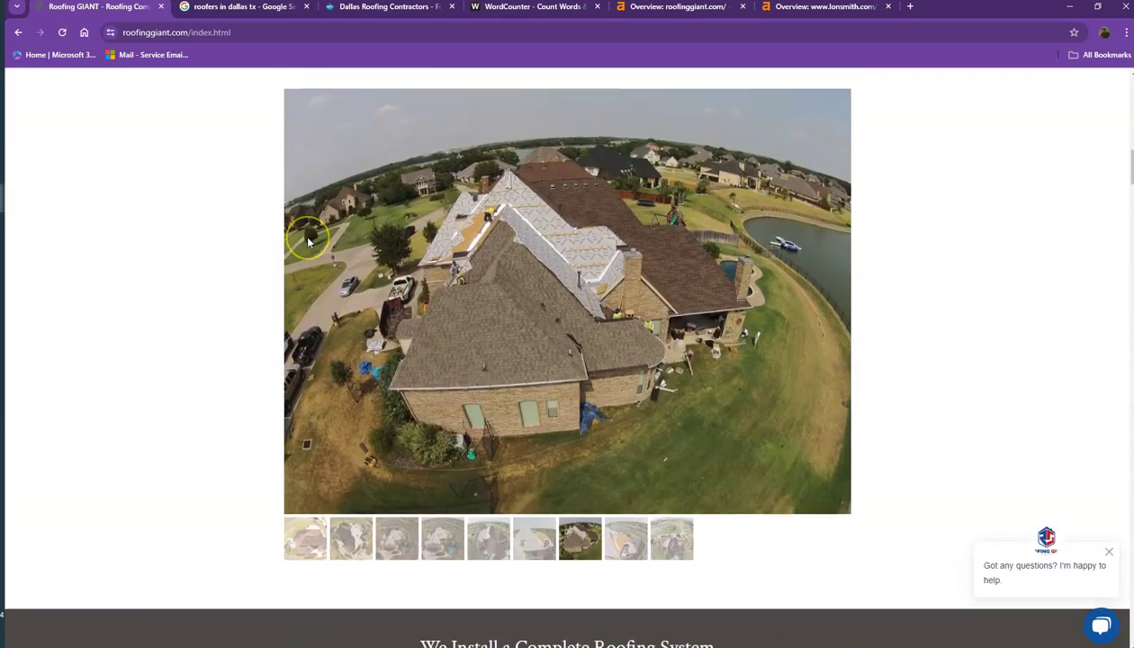
scroll(307, 241, "up", 4)
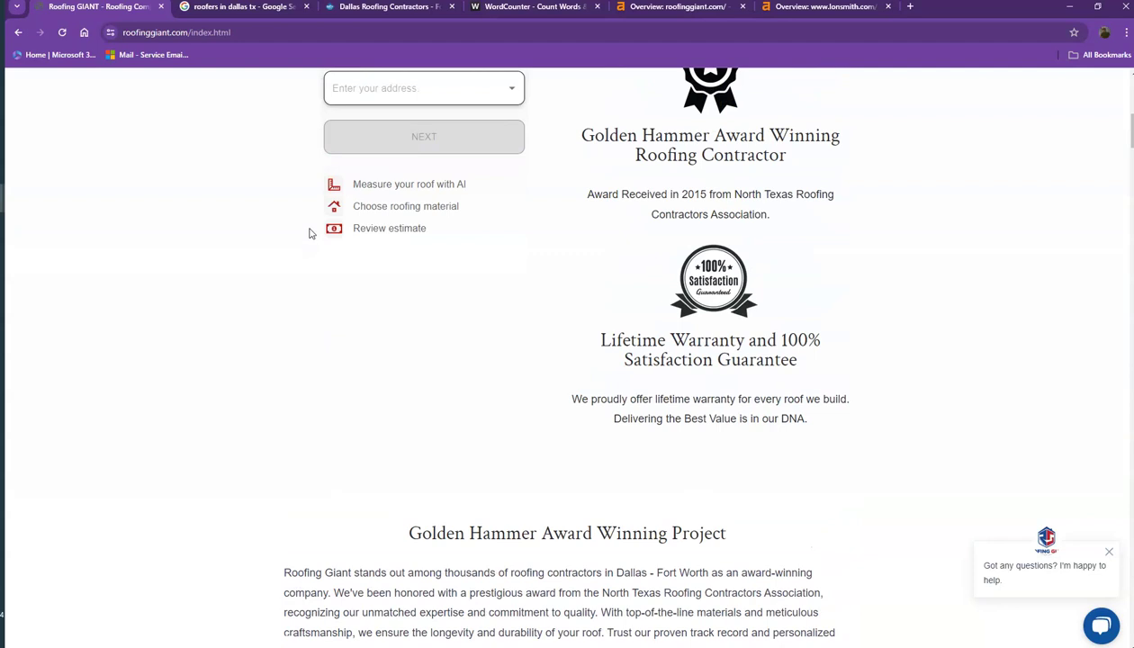
scroll(306, 233, "up", 7)
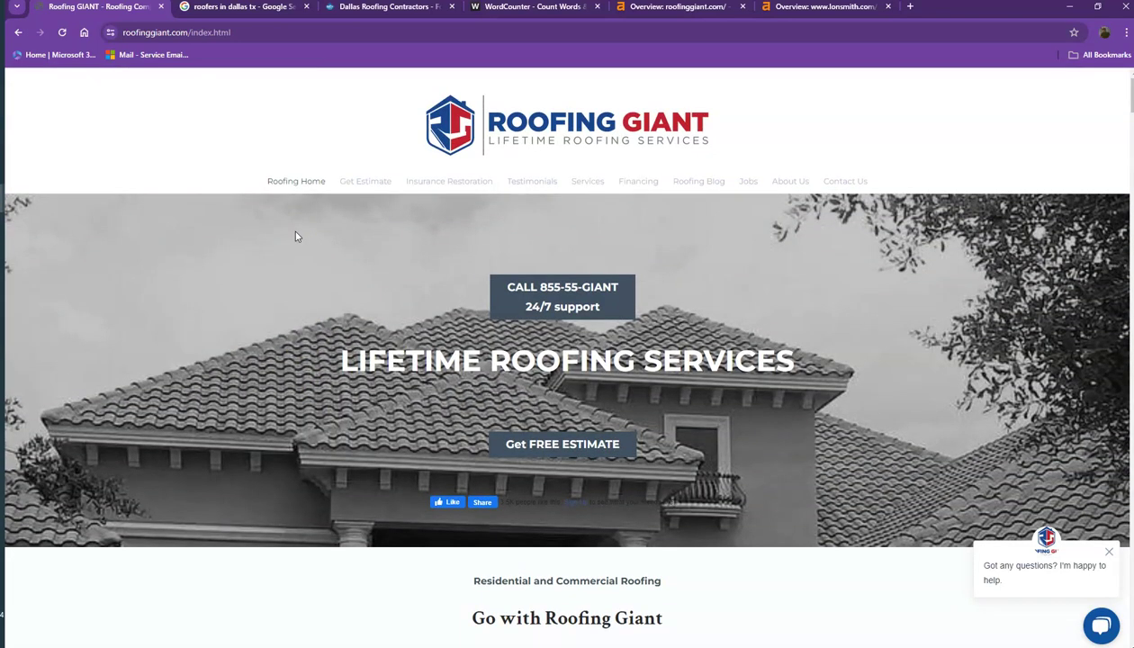
scroll(293, 238, "down", 2)
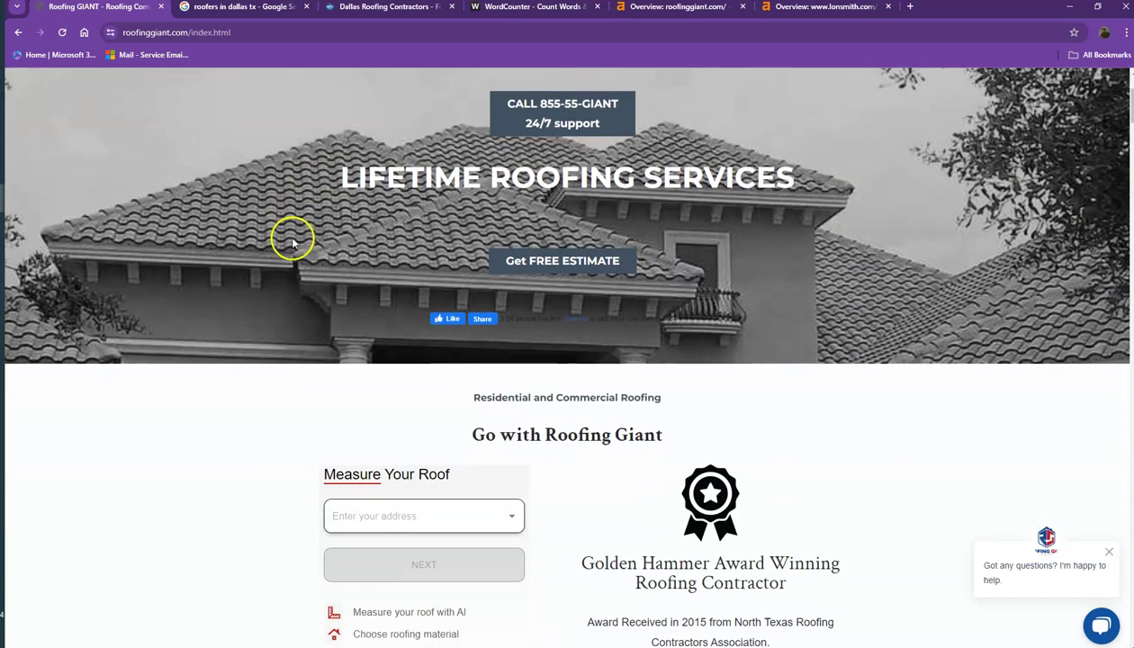
scroll(293, 243, "down", 5)
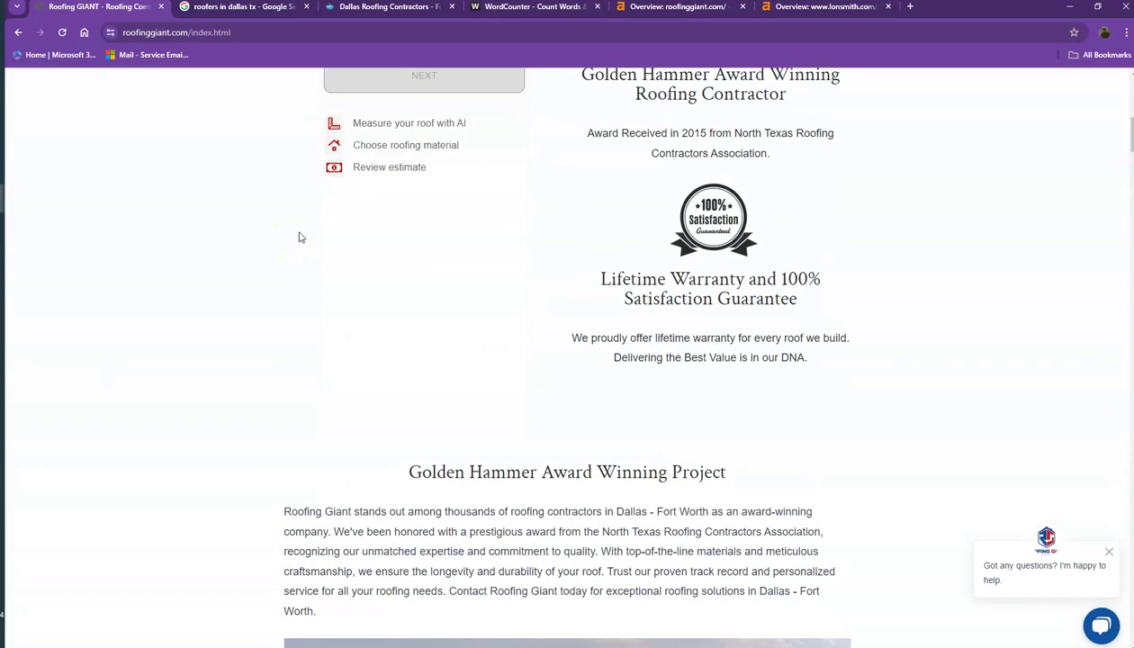